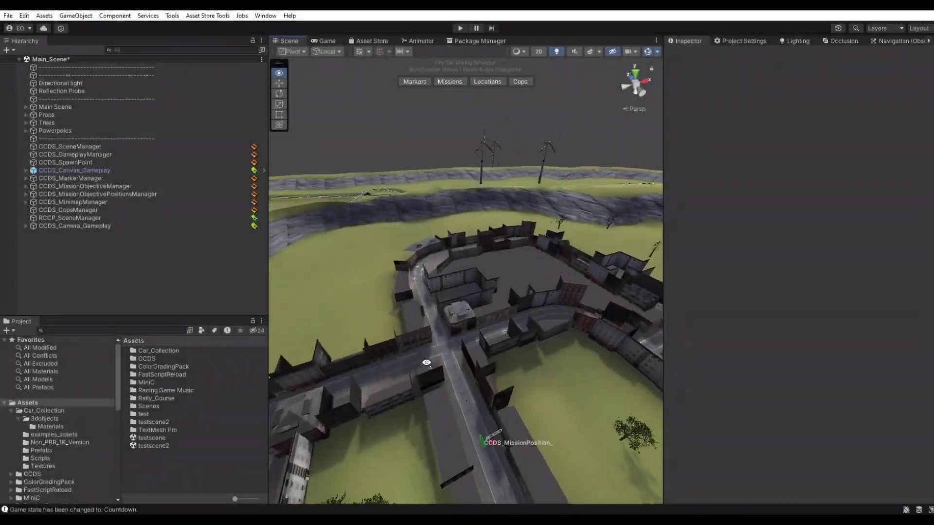
- Add an RTC Scene Manager object from Realistic Traffic Controller to the scene
right_drag(427, 362, 513, 349)
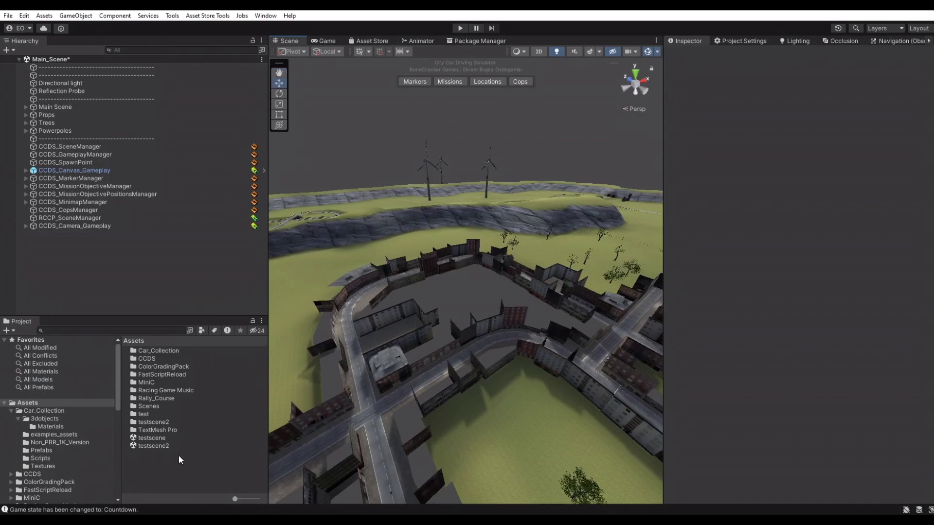
right_click(112, 249)
mouse_move(193, 355)
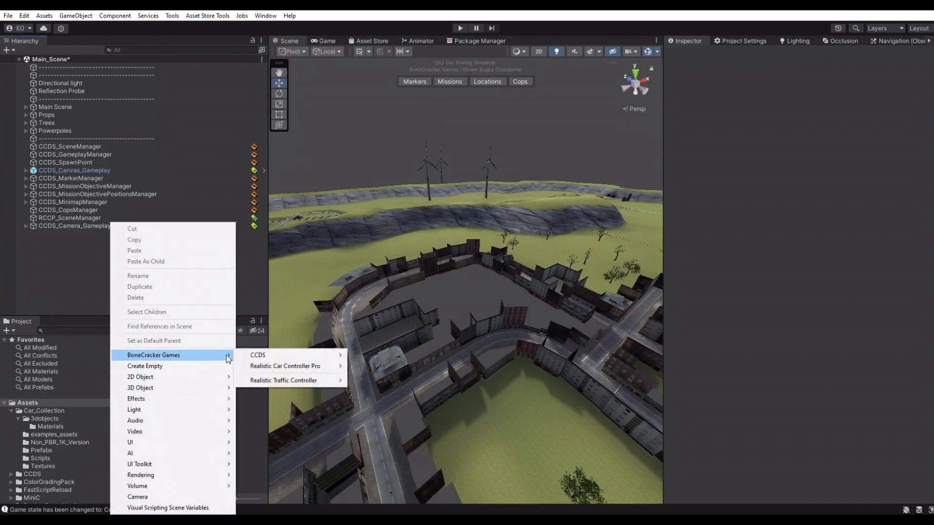
mouse_move(284, 381)
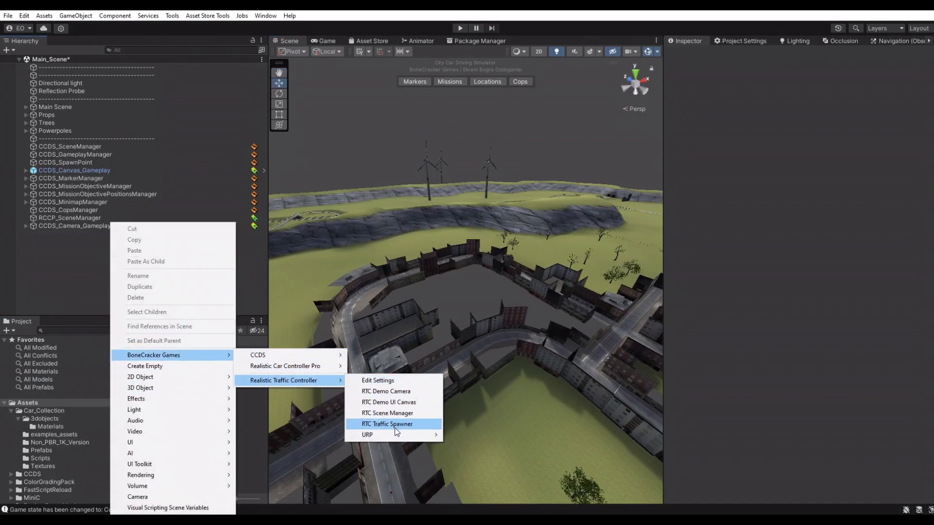
mouse_move(397, 435)
click(402, 413)
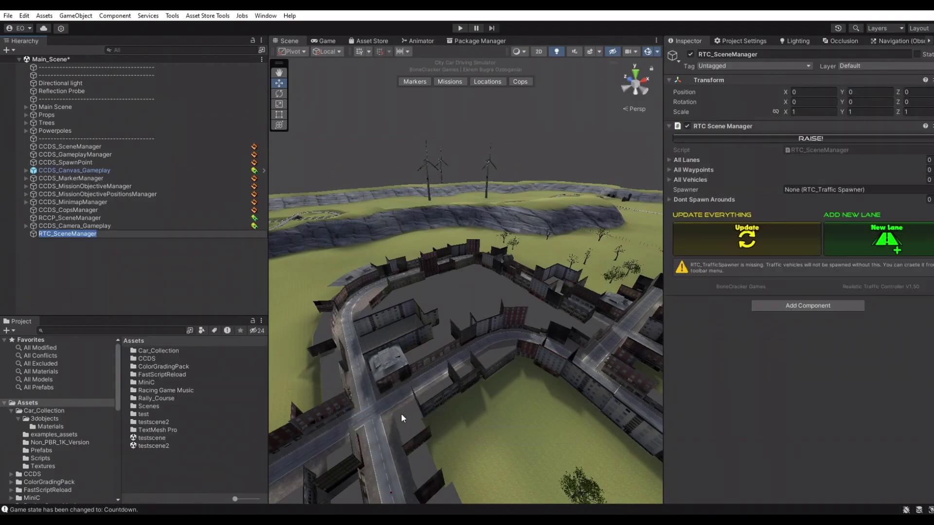
- Switch the scene view to a top-down orientation and create a new traffic lane from the RTC Scene Manager
right_drag(504, 304, 497, 305)
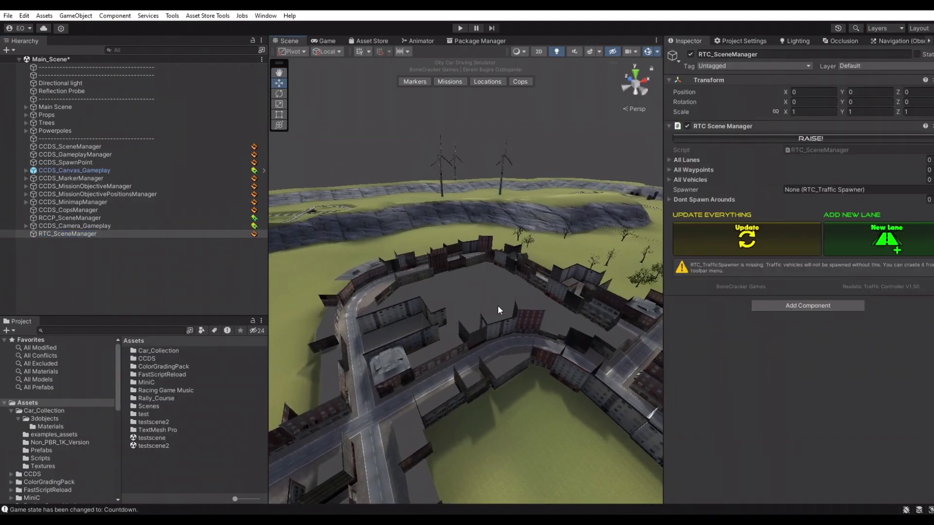
click(642, 73)
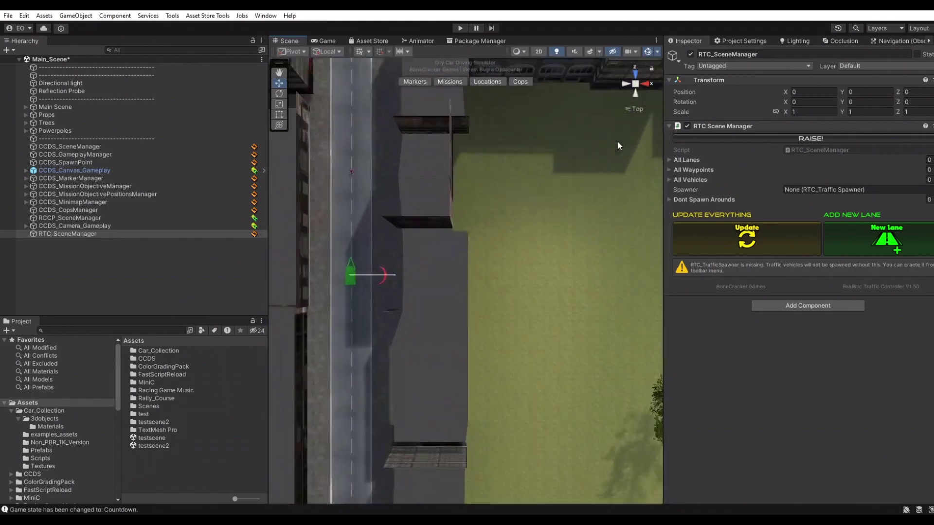
scroll(565, 229, down, 6)
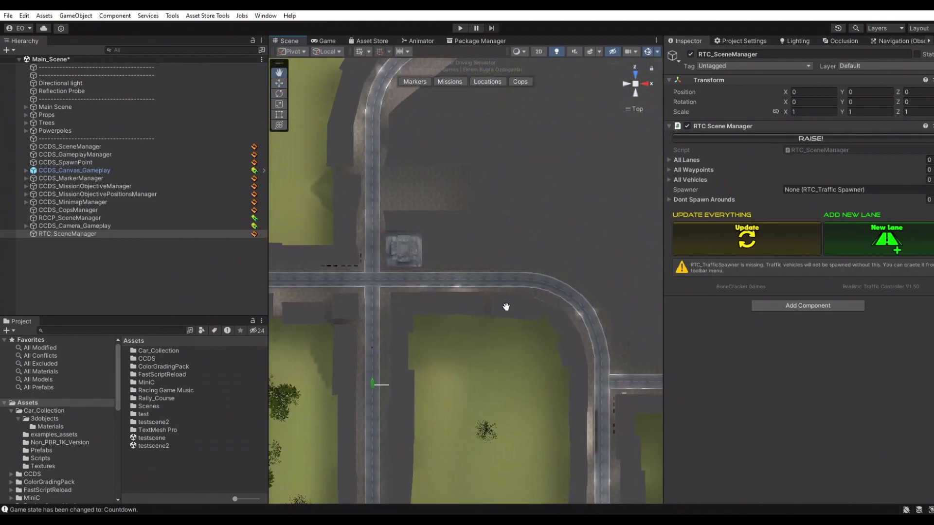
click(886, 238)
scroll(440, 343, up, 4)
middle_drag(440, 344, 402, 393)
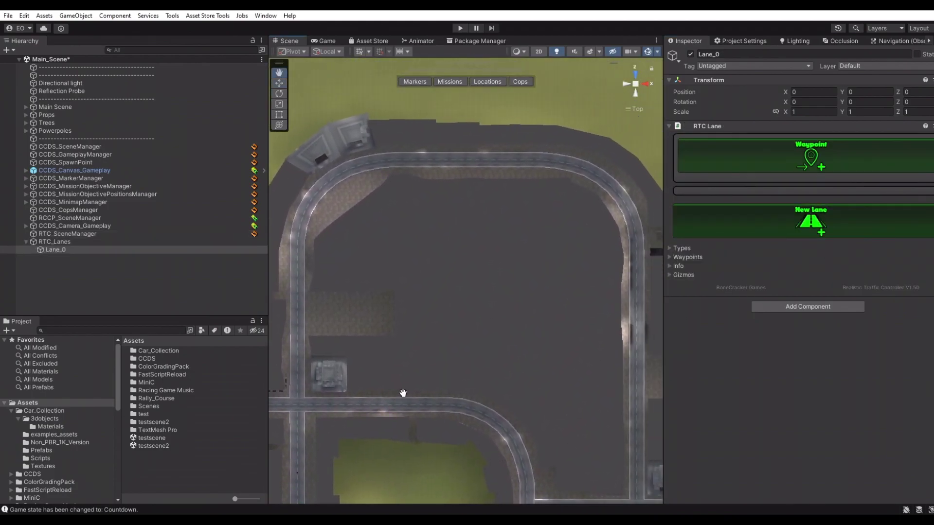
shift+click(301, 391)
middle_drag(337, 367, 415, 317)
key(ctrl+z)
- Place the first waypoints of Lane_0 from just above the crossroads up the road and around the upper-left bend
click(805, 151)
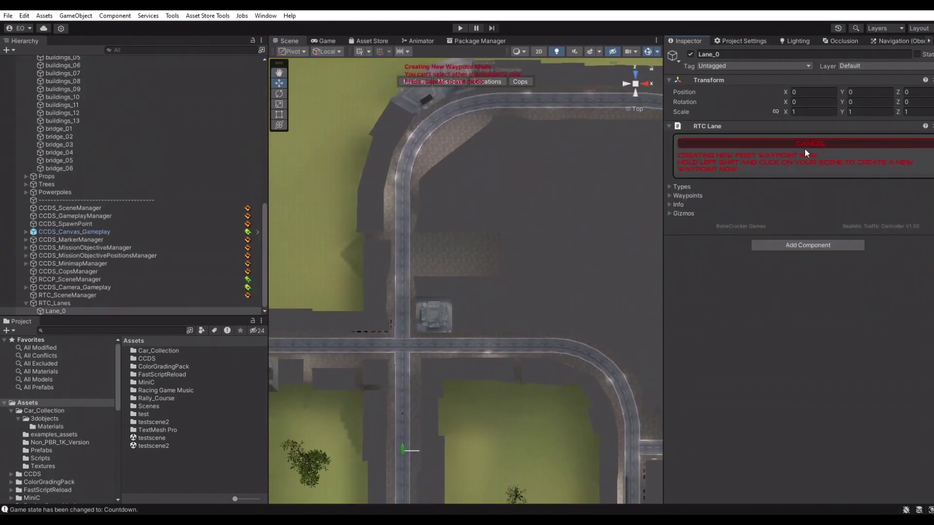
shift+click(366, 366)
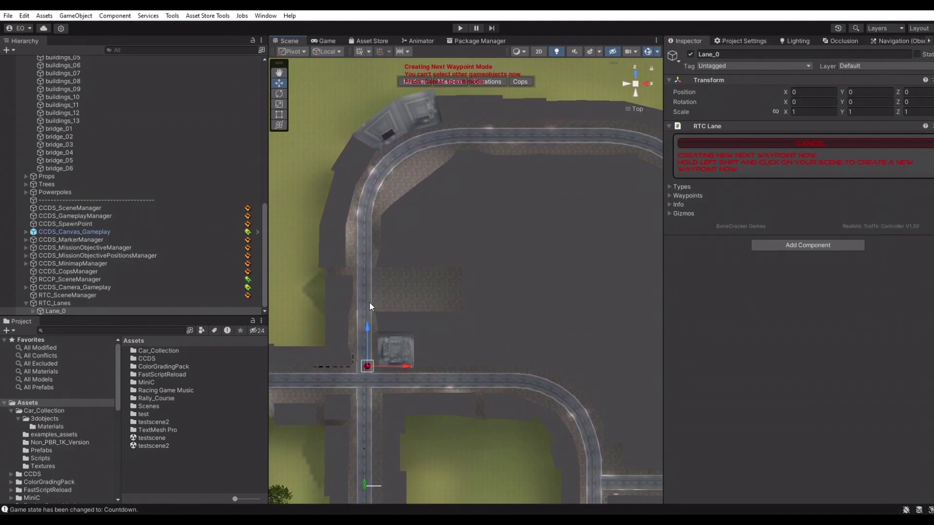
shift+click(367, 218)
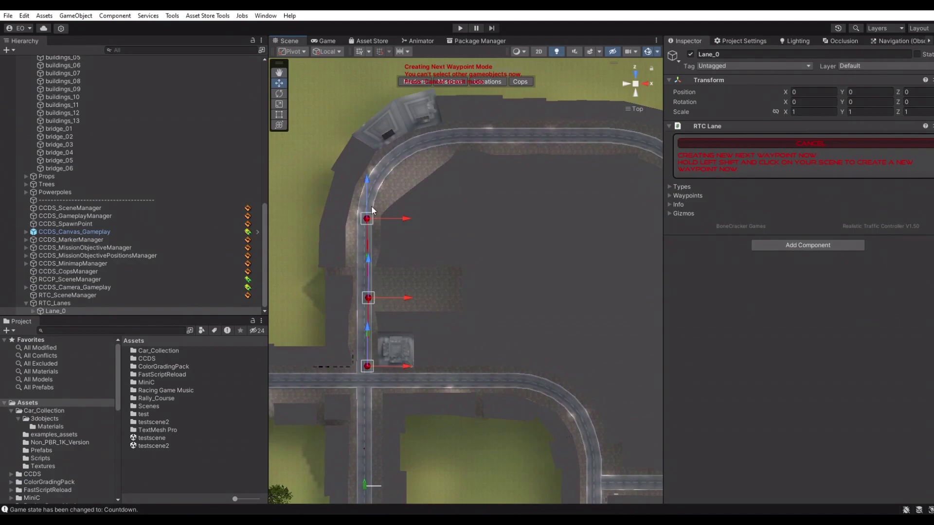
shift+click(380, 179)
shift+click(402, 155)
shift+click(471, 154)
middle_drag(471, 154, 375, 173)
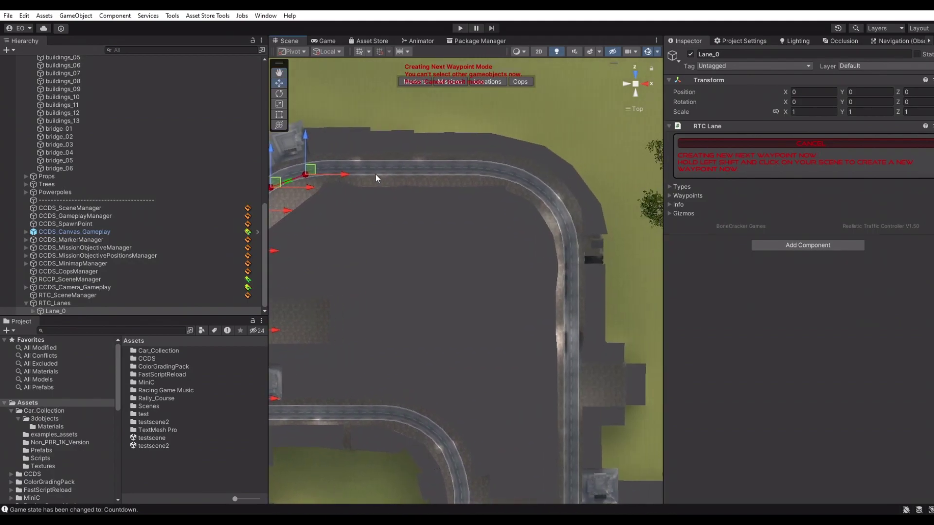
- Continue Lane_0 with waypoints along the upper straight, around the upper-right bend and onto the road heading down
shift+click(474, 172)
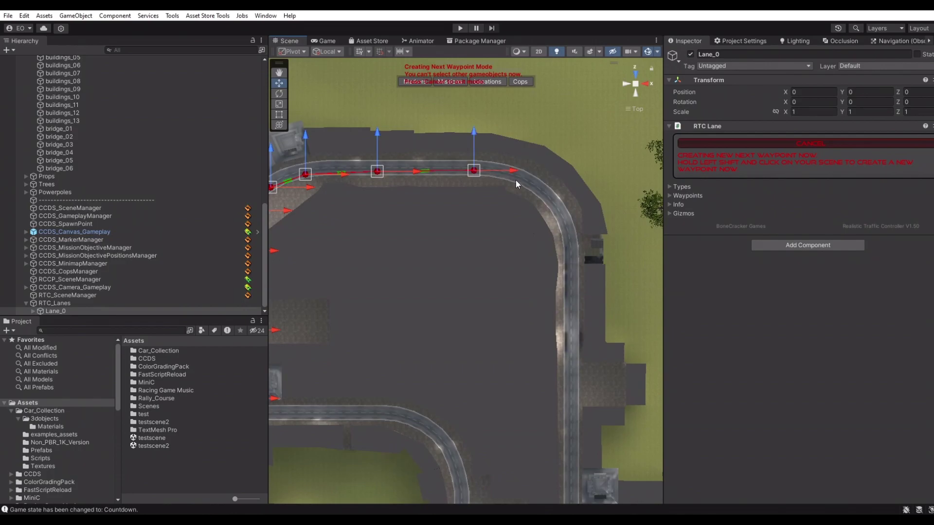
shift+click(545, 198)
shift+click(561, 226)
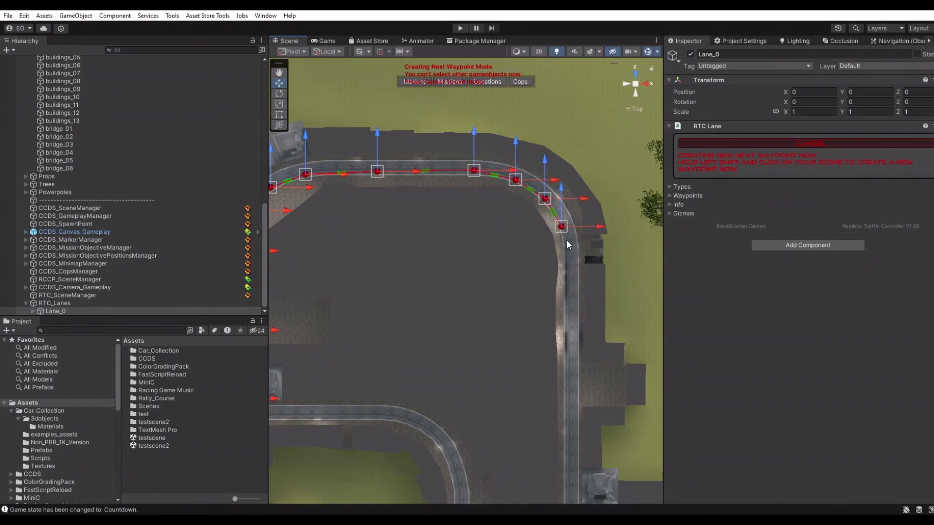
shift+click(571, 325)
- Extend Lane_0 with waypoints down to the next crossroads and end waypoint creation
middle_drag(571, 325, 533, 119)
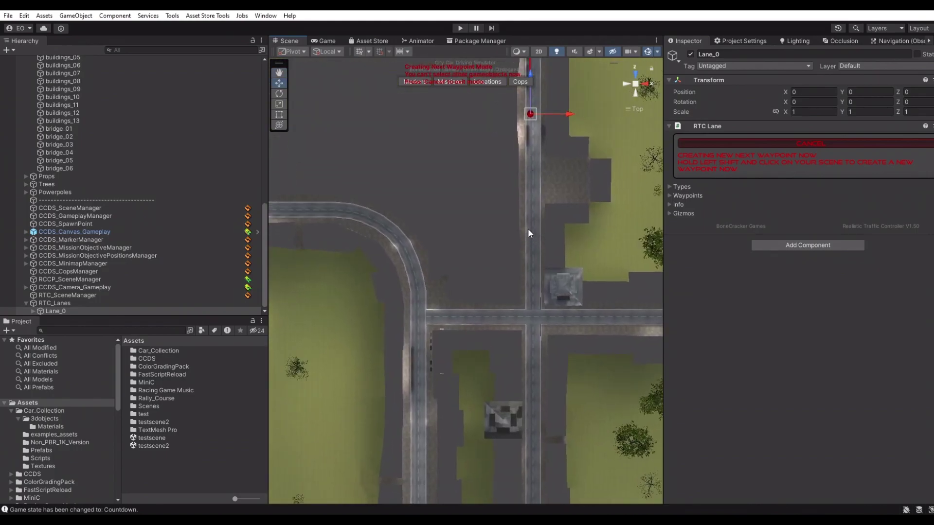
shift+click(529, 194)
shift+click(530, 303)
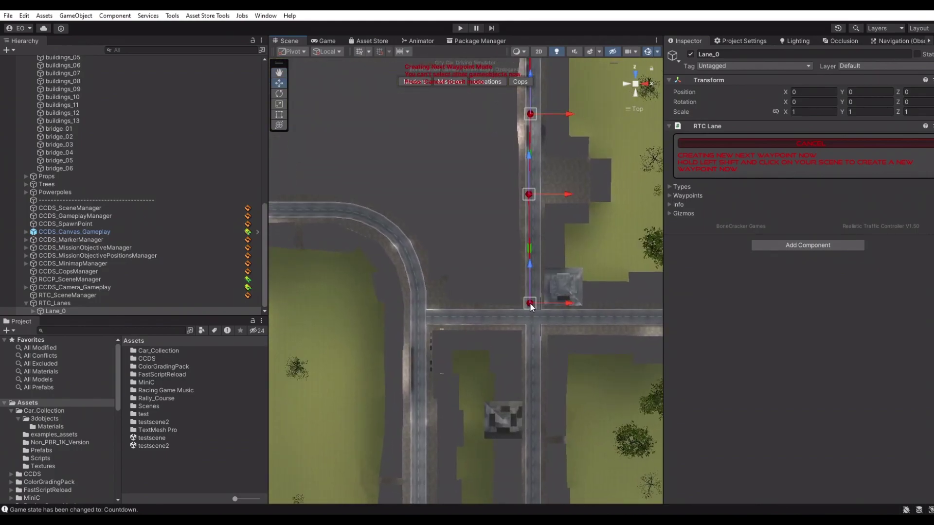
click(737, 145)
- Create a second lane with two waypoints along the short connecting road, from the crossroads to the T-junction on its left
click(838, 342)
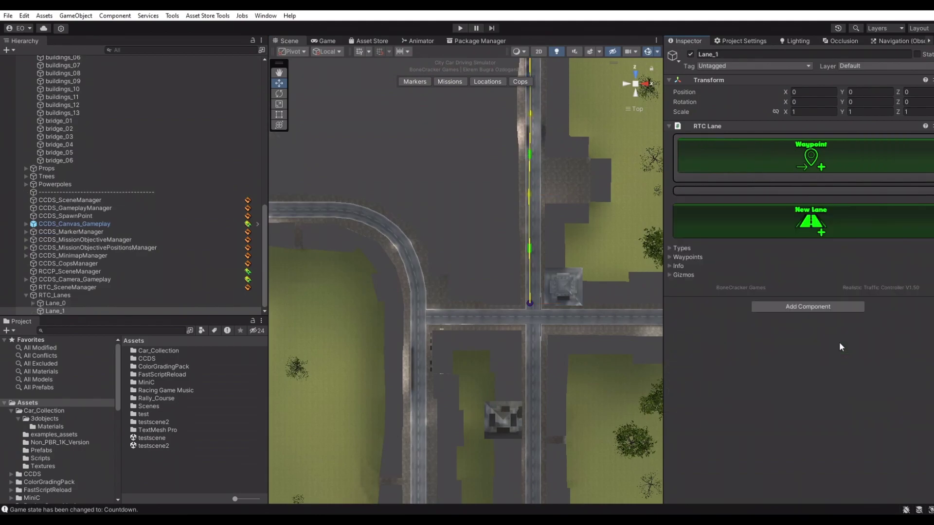
click(764, 152)
shift+click(521, 315)
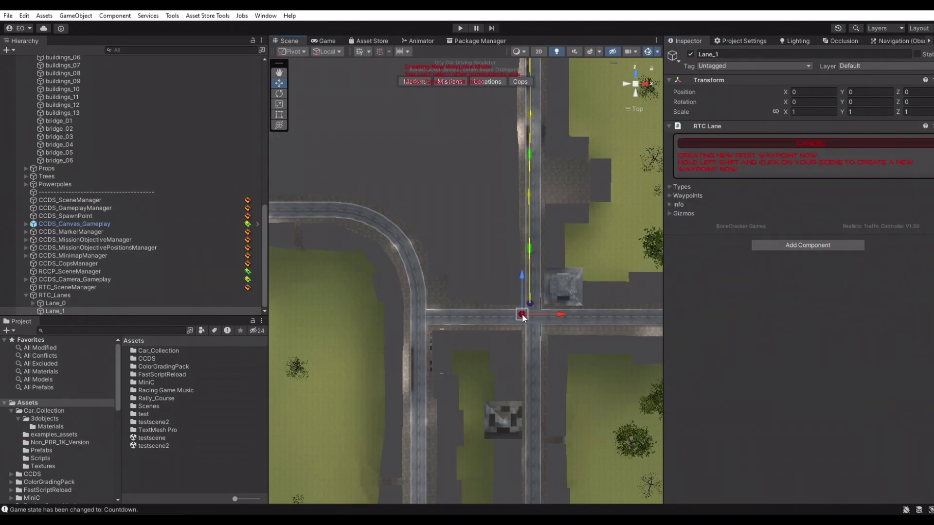
shift+click(428, 314)
click(773, 152)
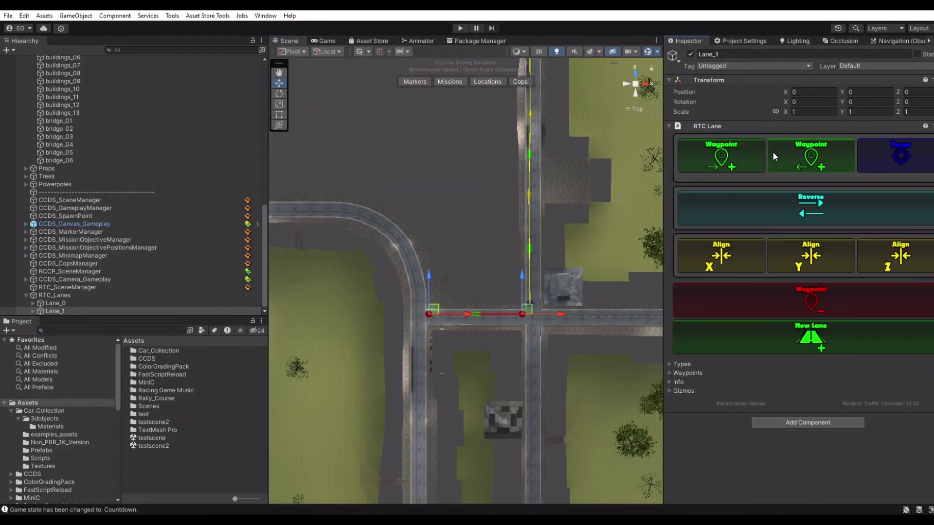
- Create a third lane with waypoints from the T-junction around the bend and back to the crossroads where Lane_0 starts
click(789, 333)
click(729, 168)
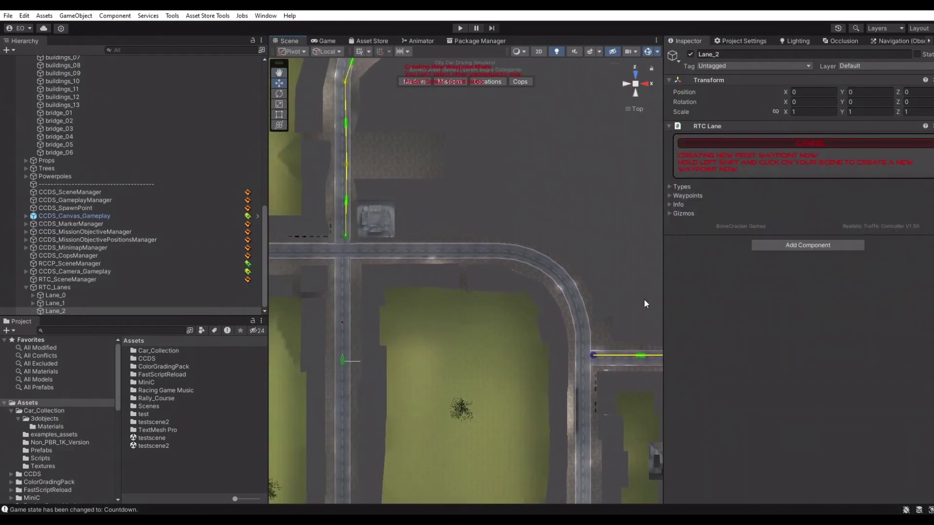
shift+click(578, 295)
shift+click(553, 263)
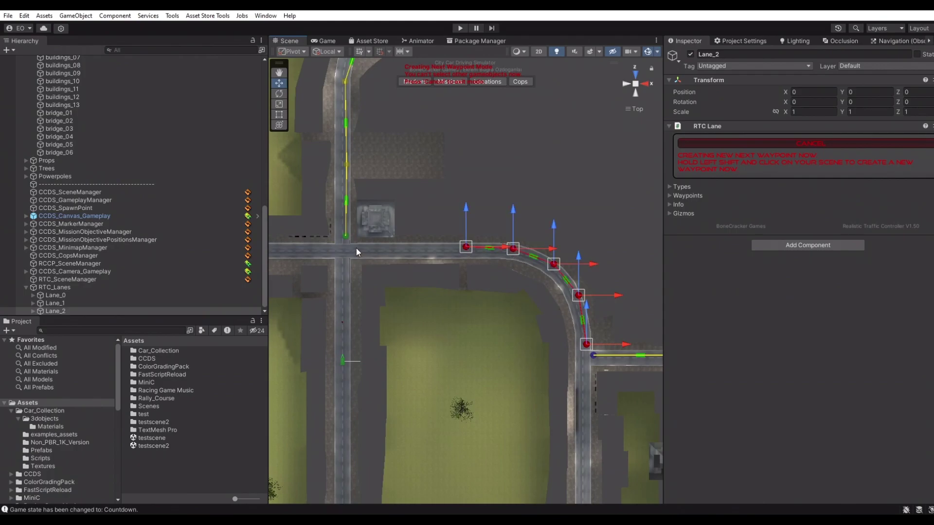
shift+click(400, 246)
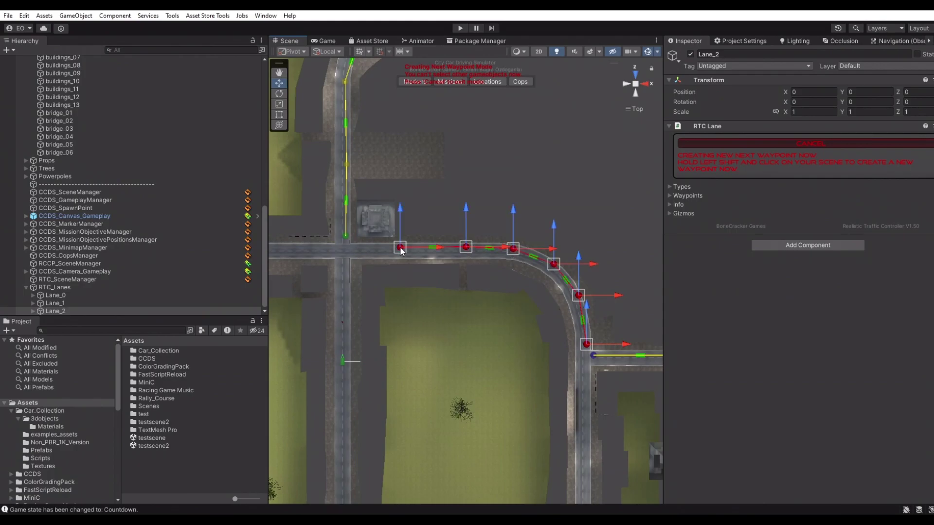
shift+click(354, 247)
click(795, 144)
- Focus on Lane_2 and fine-tune its waypoints around the bend so the path follows the proper side of the road
middle_drag(474, 266, 502, 297)
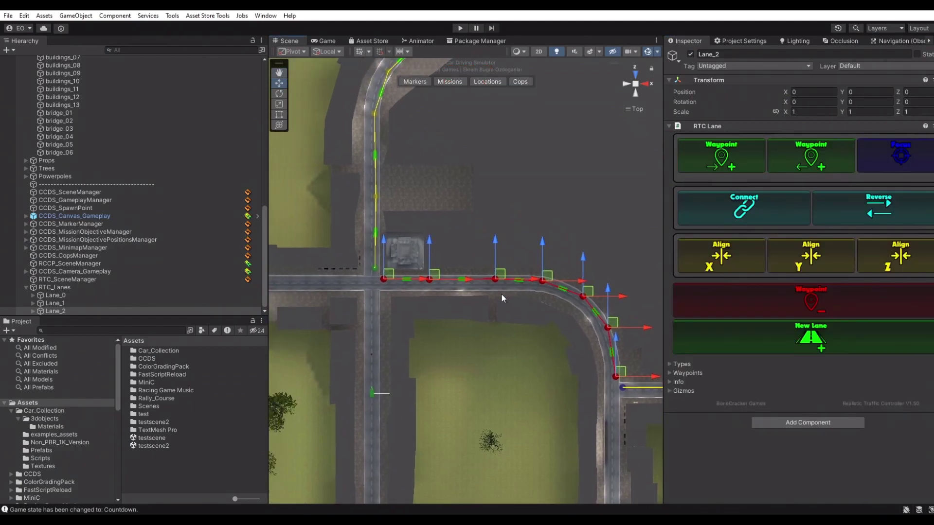
middle_drag(431, 327, 463, 323)
click(900, 155)
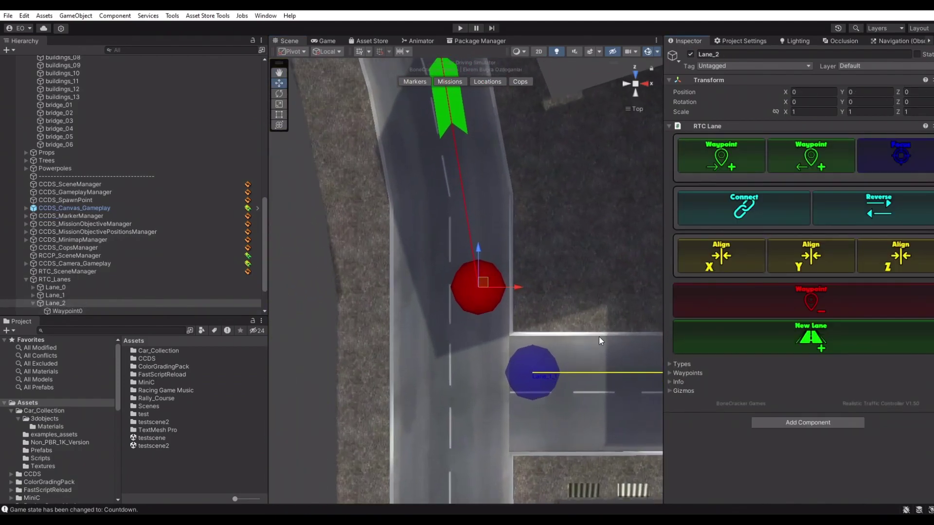
scroll(487, 228, up, 3)
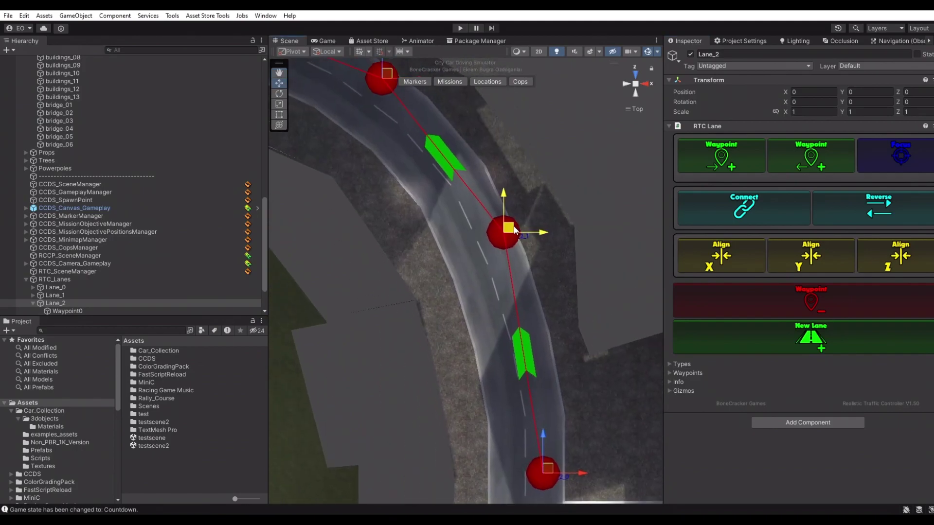
drag(514, 229, 505, 234)
middle_drag(371, 175, 504, 327)
drag(523, 228, 518, 231)
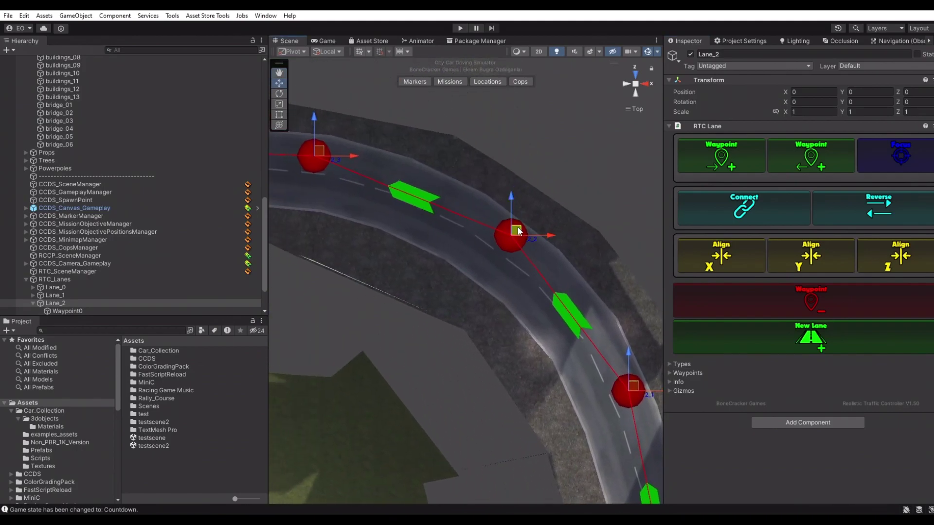
middle_drag(355, 195, 577, 241)
middle_drag(412, 260, 591, 264)
middle_drag(508, 224, 604, 222)
scroll(401, 232, down, 7)
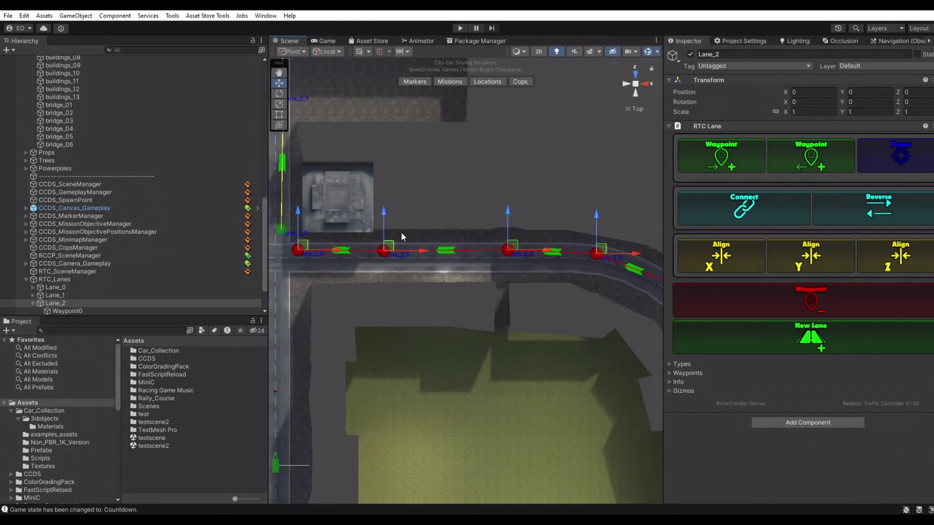
- Select Lane_0 through its first waypoint and fine-tune its waypoints around the upper-right bend to follow the road
middle_drag(402, 237, 496, 310)
click(507, 307)
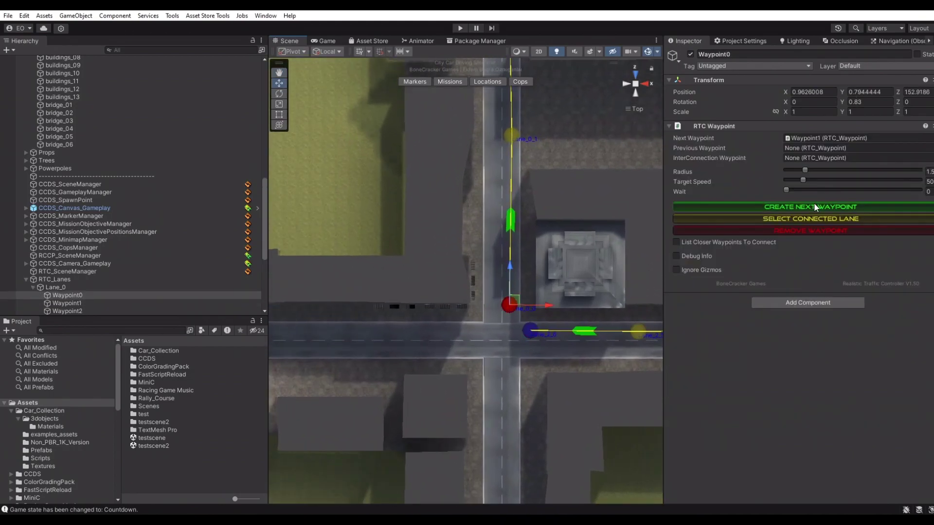
click(809, 220)
middle_drag(560, 214, 429, 259)
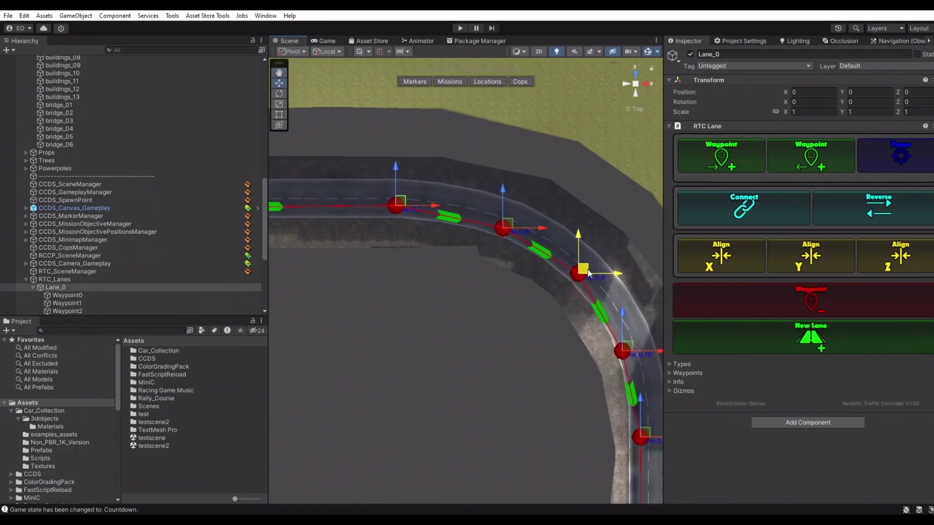
middle_drag(589, 274, 519, 280)
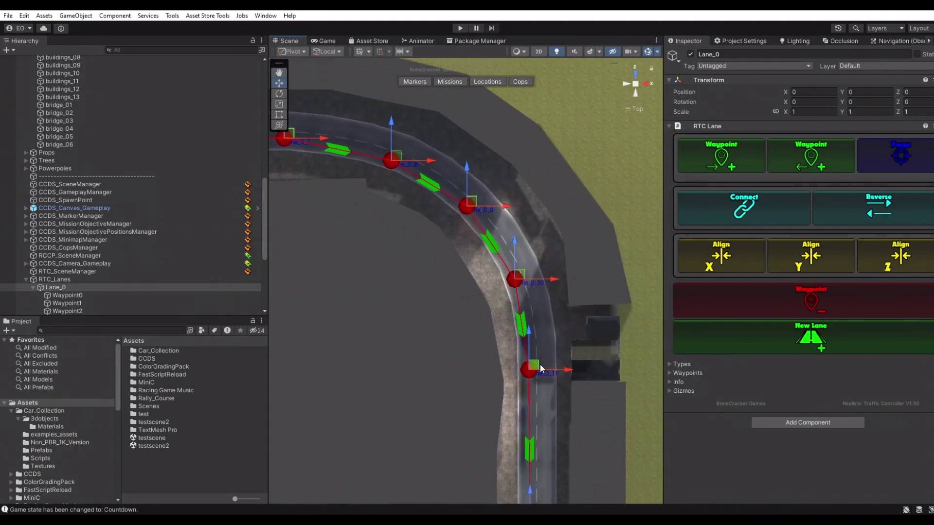
middle_drag(540, 374, 503, 303)
scroll(533, 342, up, 5)
scroll(593, 389, up, 7)
middle_drag(593, 382, 514, 252)
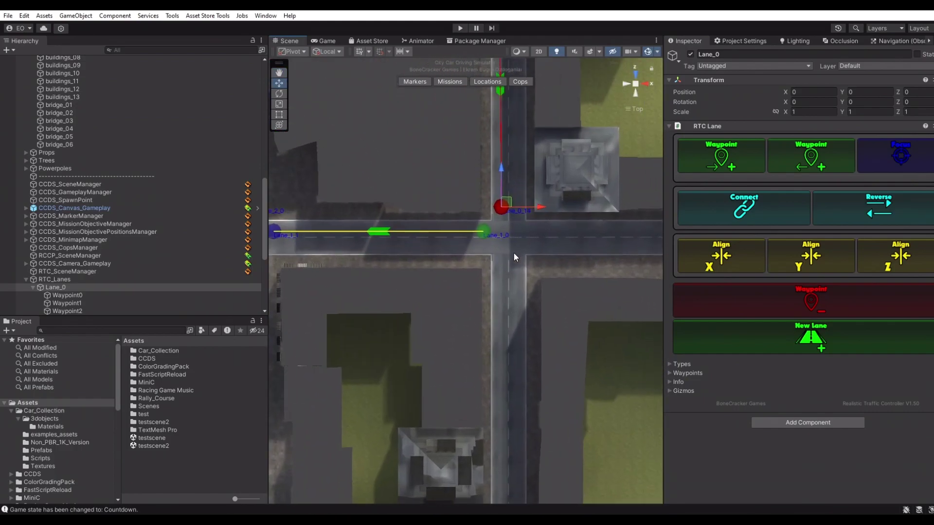
- List closer waypoints for the last waypoint of Lane_0 and connect it to Lane_1_0 as next
scroll(514, 253, up, 5)
click(508, 188)
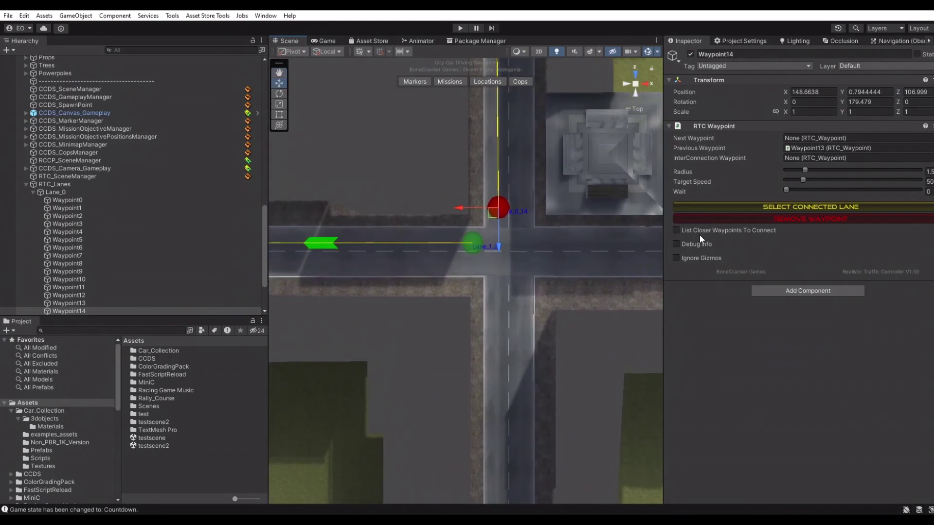
click(700, 233)
middle_drag(518, 261, 527, 275)
click(714, 262)
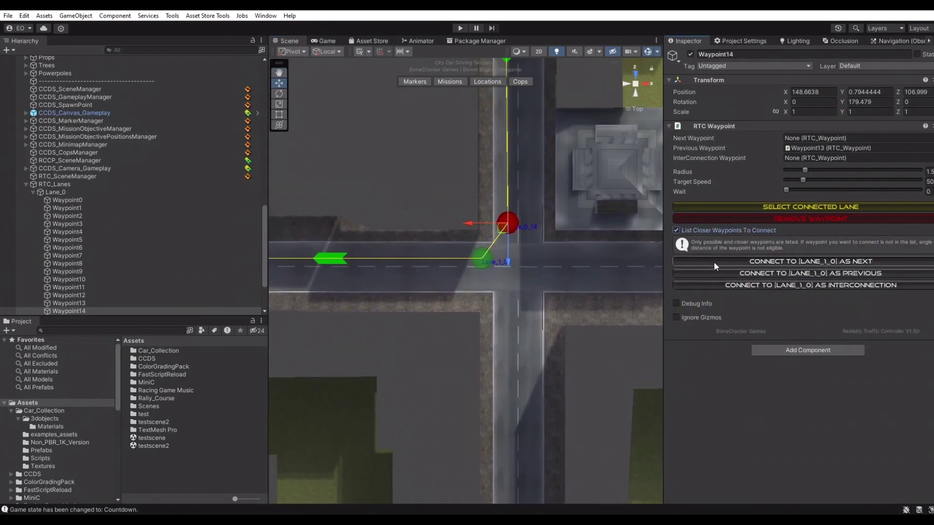
- Connect the last waypoint of Lane_1 to Lane_2_0 as next
middle_drag(372, 294, 655, 294)
click(490, 268)
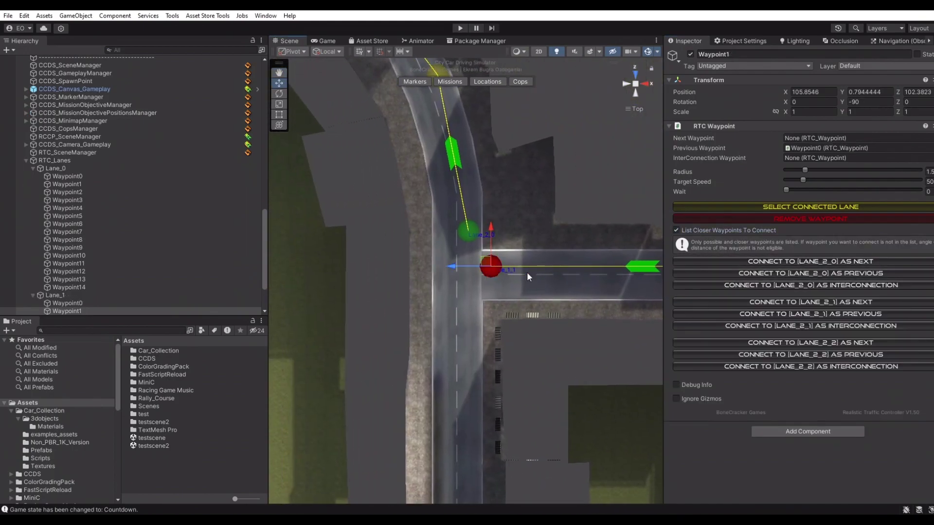
click(809, 262)
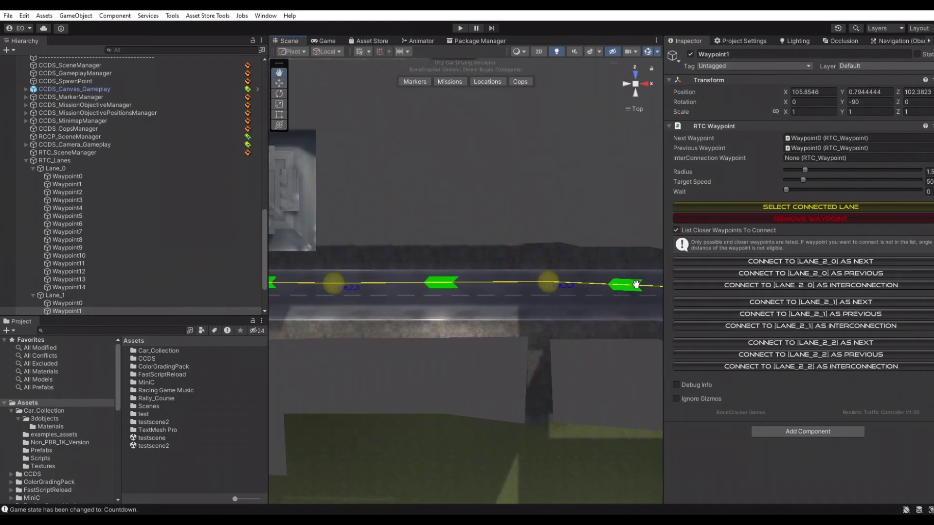
- Close the traffic loop by connecting the last waypoint of Lane_2 to Lane_0_0 as next
click(449, 264)
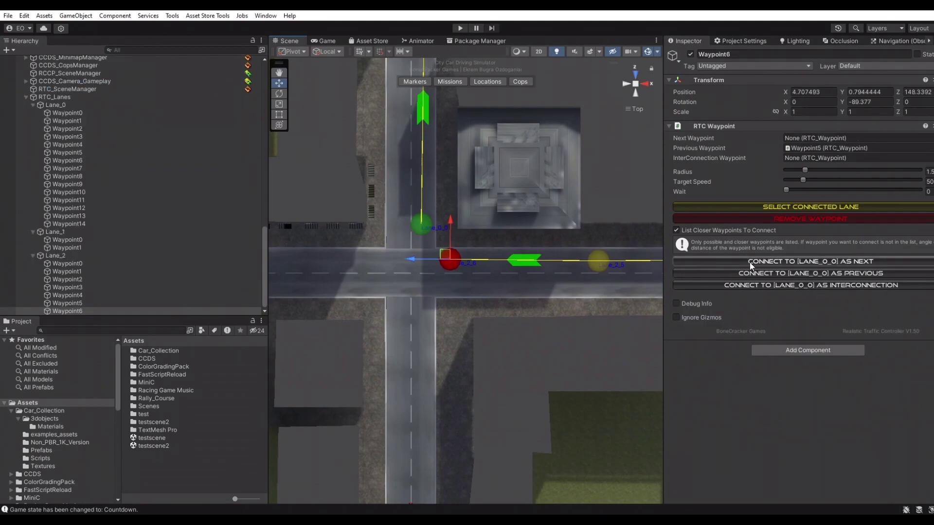
scroll(506, 186, down, 15)
middle_drag(564, 198, 457, 303)
scroll(469, 301, down, 5)
middle_drag(539, 303, 494, 238)
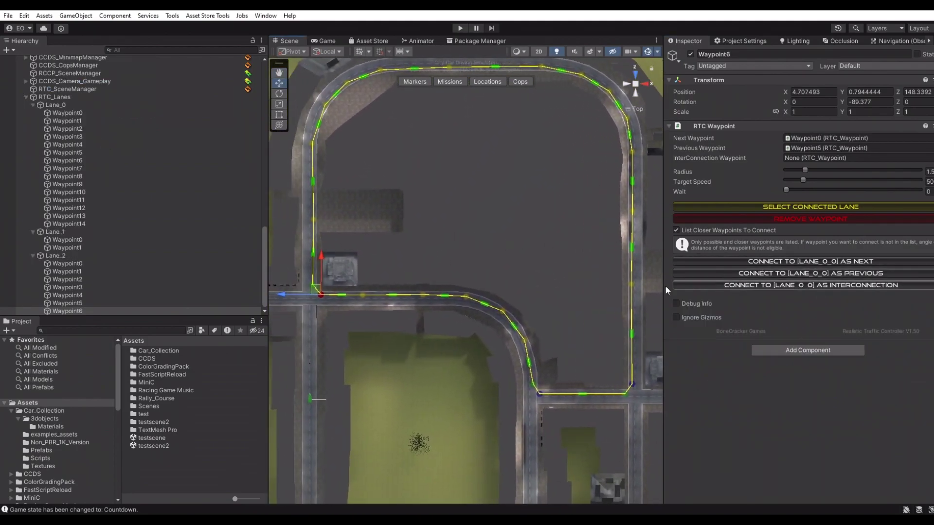
middle_drag(472, 281, 511, 315)
alt+drag(472, 295, 650, 143)
click(636, 76)
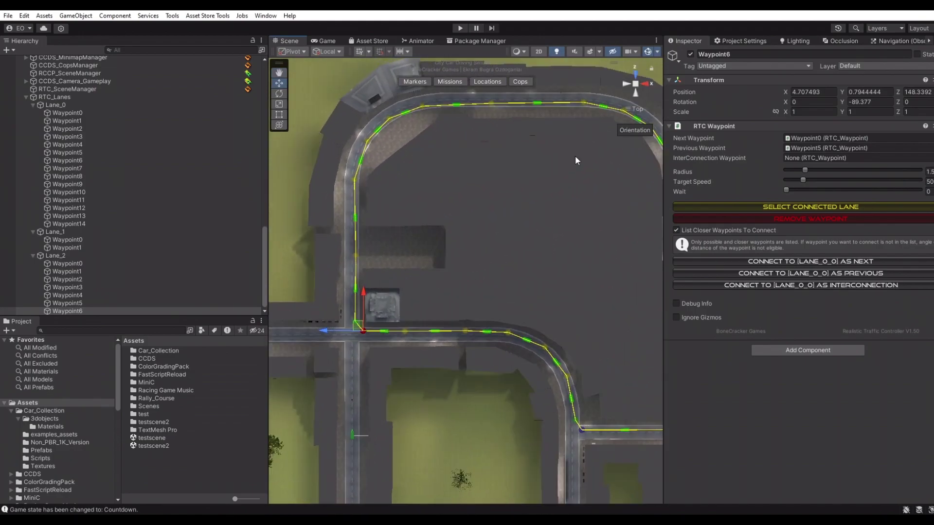
- Collapse RTC_Lanes and Main Scene in the hierarchy and clear the selection
click(26, 97)
scroll(48, 219, up, 15)
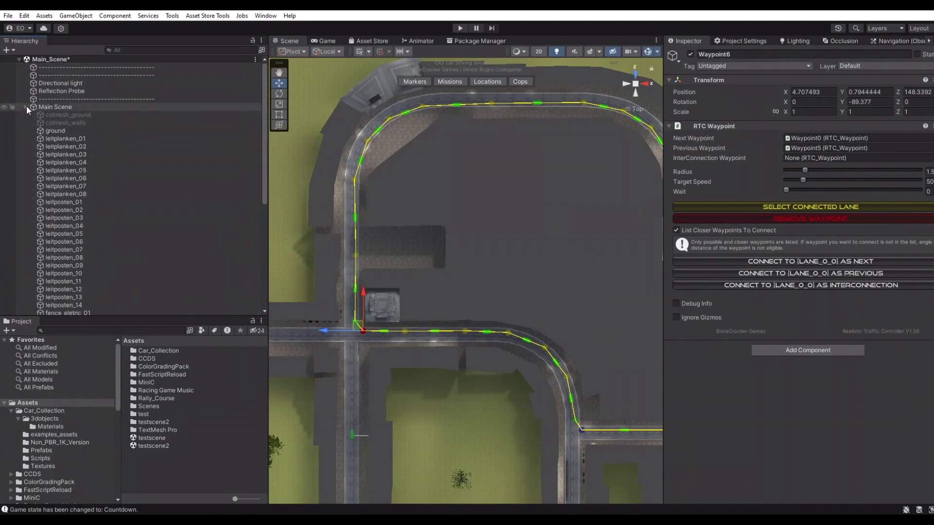
click(26, 107)
click(121, 300)
- Create an RTC Traffic Spawner from the Realistic Traffic Controller objects
right_click(106, 271)
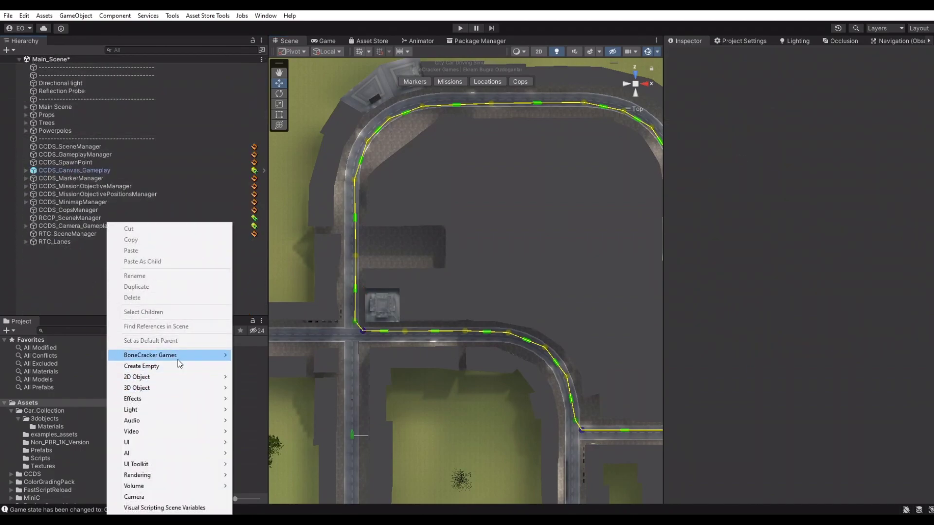
mouse_move(177, 358)
mouse_move(293, 381)
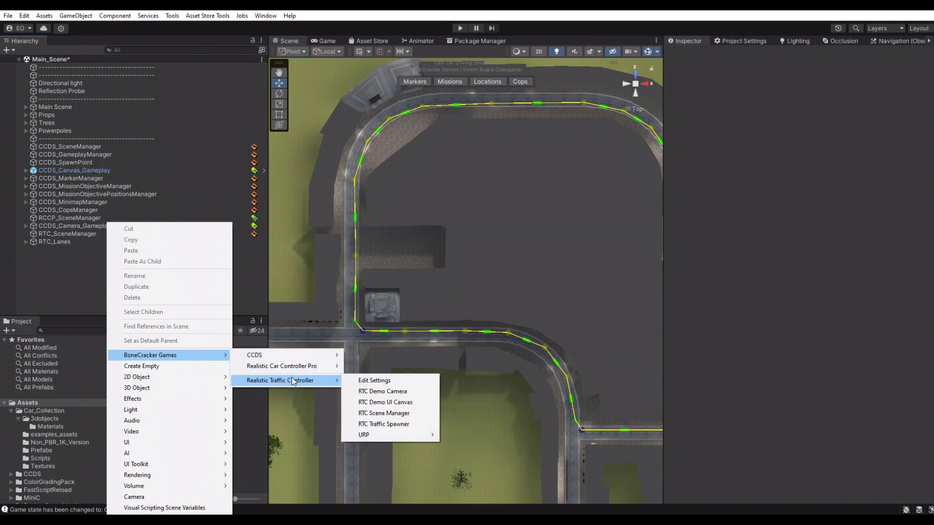
click(384, 424)
middle_drag(489, 381, 487, 284)
scroll(487, 284, down, 14)
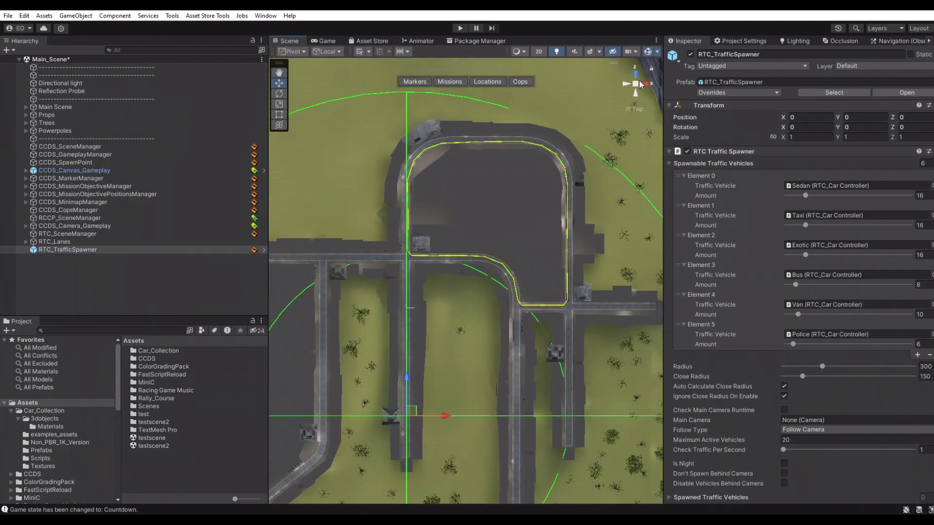
- Try to move the traffic spawner in a perspective view of the city, and undo the move
click(638, 84)
key(w)
right_drag(530, 257, 501, 192)
key(s)
drag(483, 287, 465, 252)
key(ctrl+z)
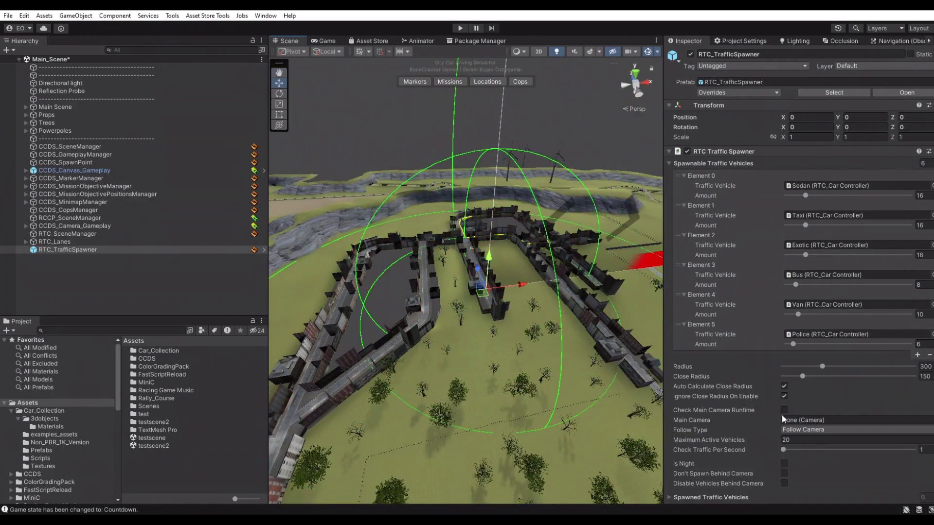
- Enable Check Main Camera Runtime on the traffic spawner
click(784, 410)
key(w)
right_drag(417, 291, 433, 283)
alt+drag(433, 282, 414, 287)
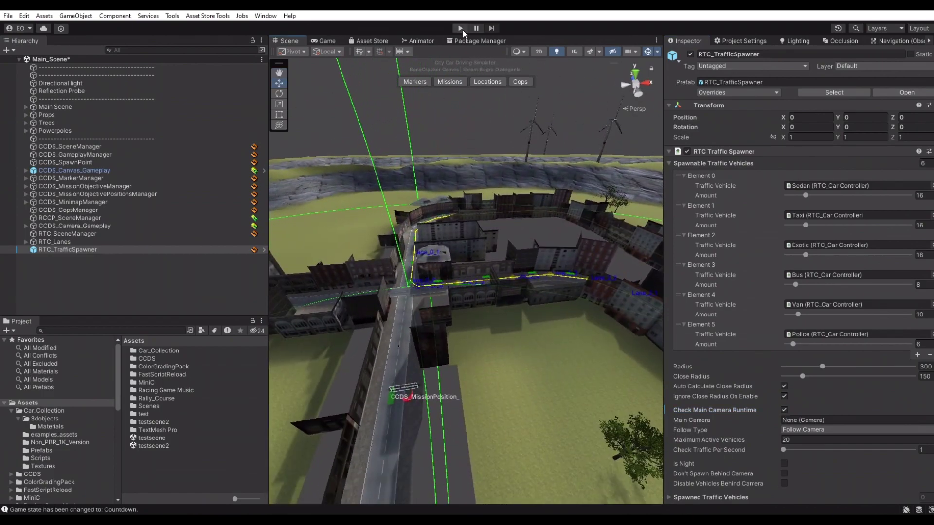
- Run the game and drive the player car through the city streets to test the spawned traffic vehicles
click(460, 28)
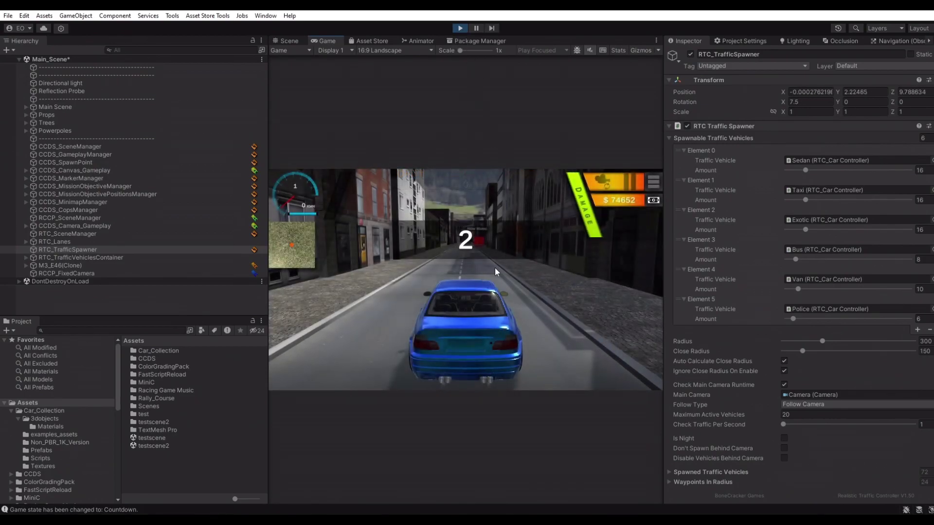
drag(460, 236, 508, 316)
key(w)
key(f)
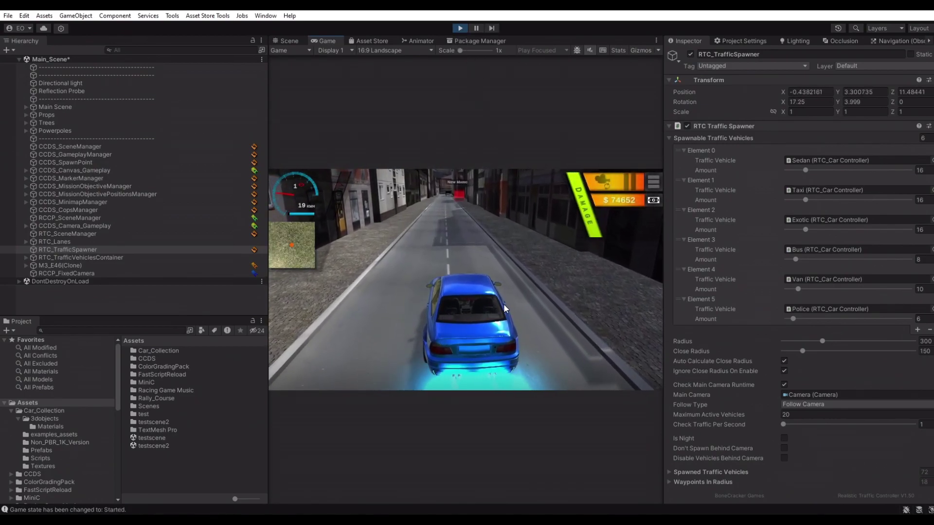
key(a)
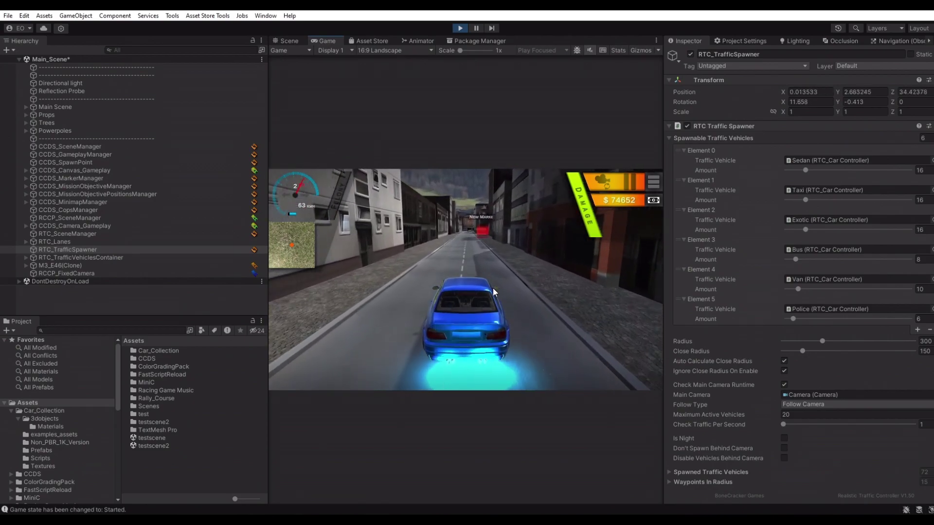
key(d)
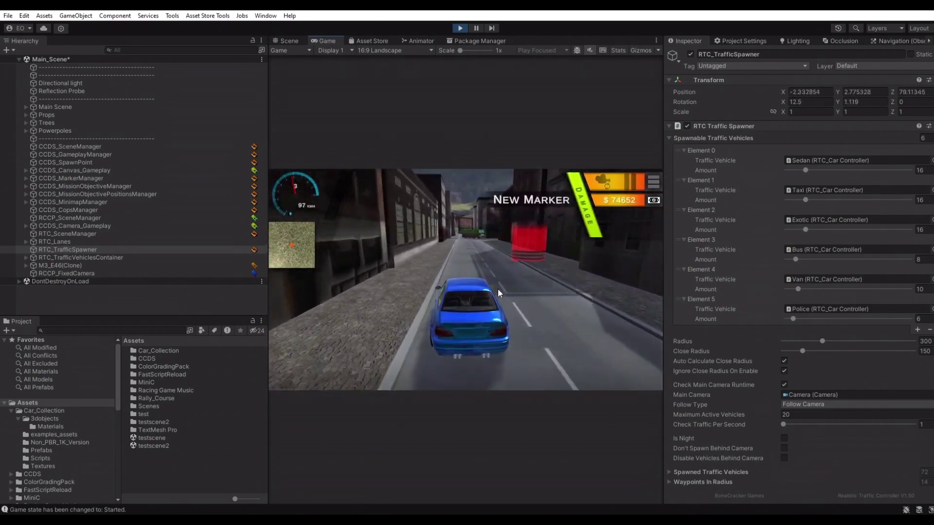
key(s)
key(d)
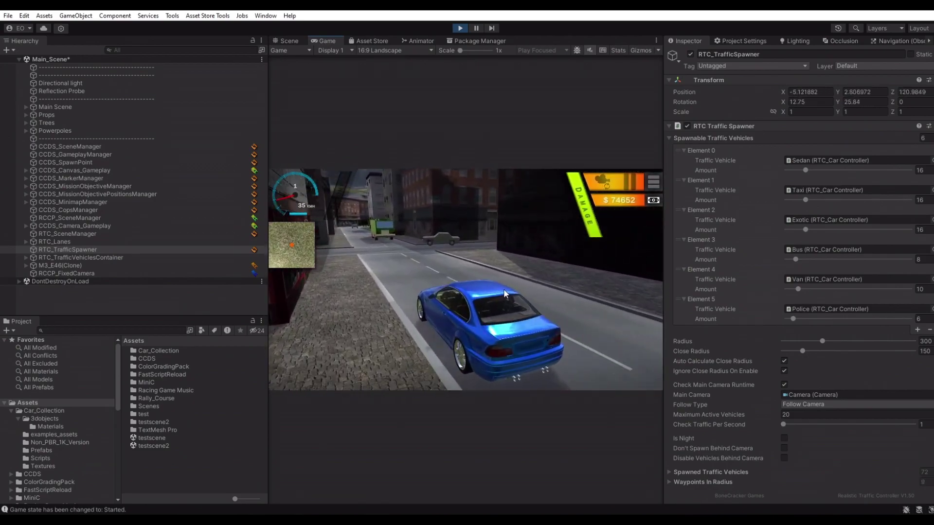
drag(532, 294, 396, 289)
key(d)
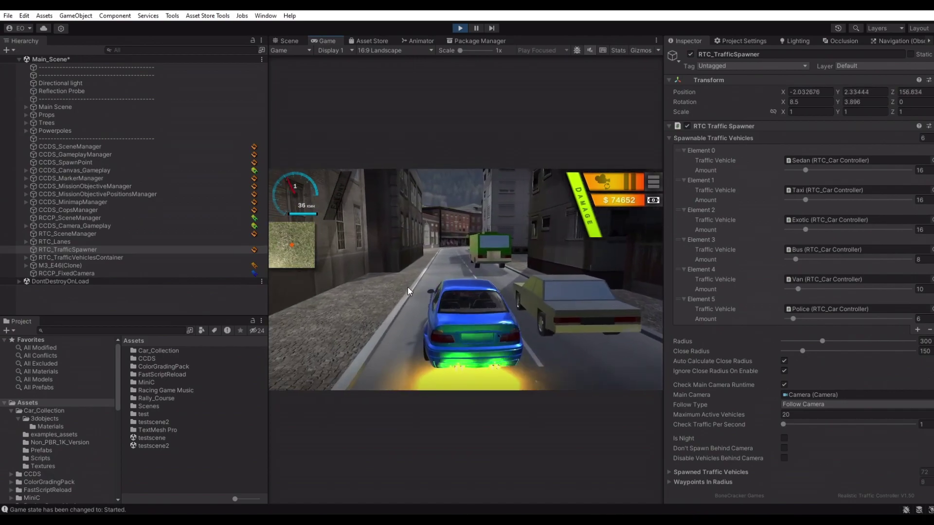
key(d)
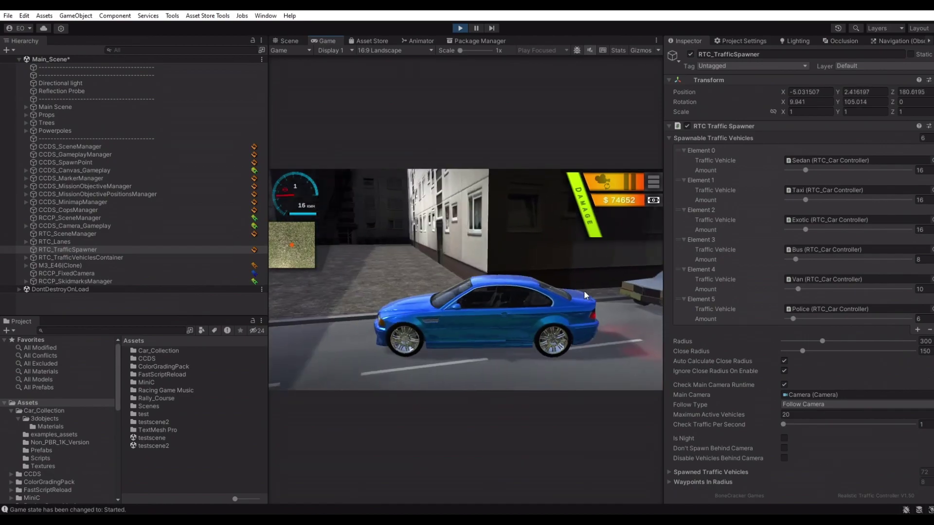
key(a)
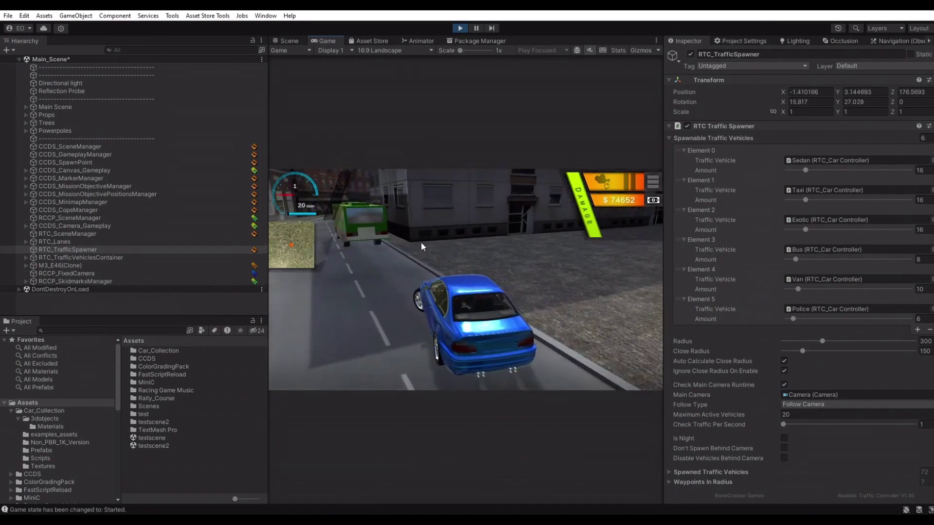
- Inspect the traffic moving along the lanes in the Scene view while the game runs, and stop play mode
click(288, 41)
right_drag(535, 243, 465, 95)
key(w)
key(w)
click(460, 28)
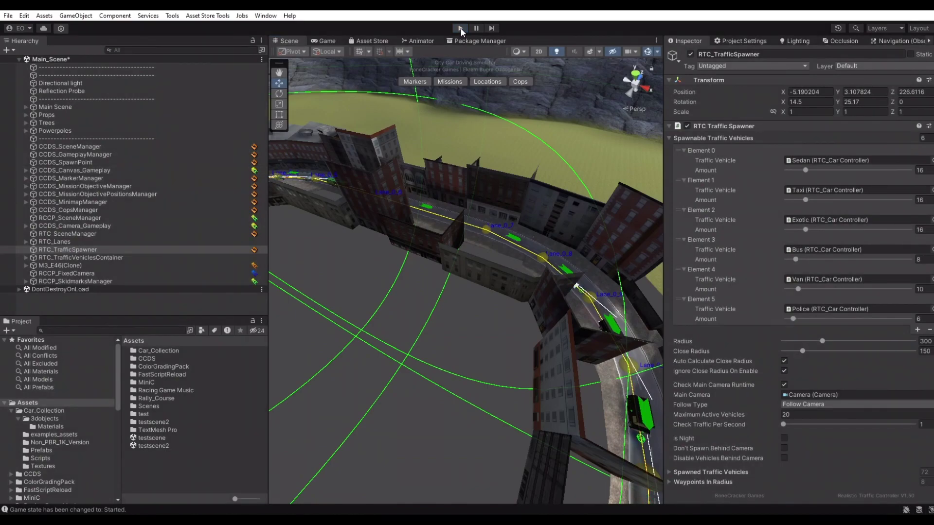
- Locate the source prefabs of the spawner's Sedan, Taxi, Exotic, Bus, Van and Police vehicles in the project
click(817, 185)
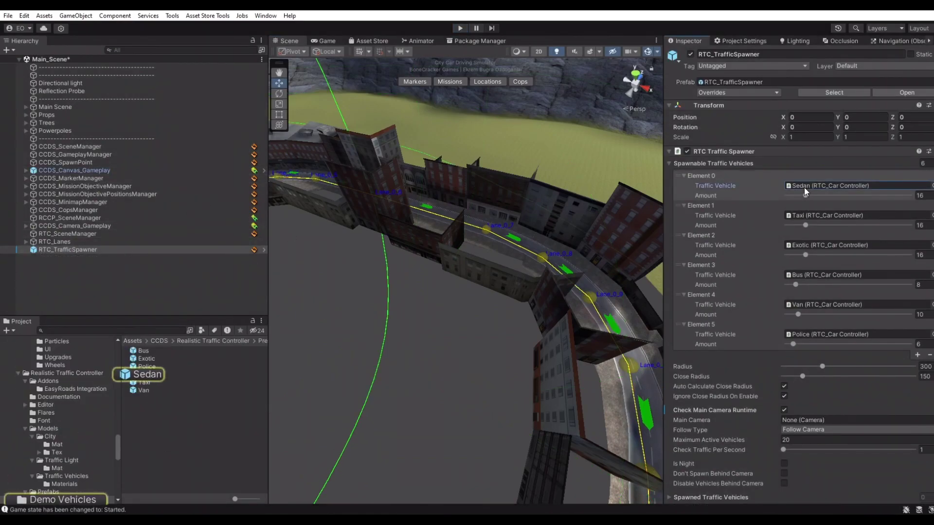
click(817, 215)
click(817, 244)
click(810, 276)
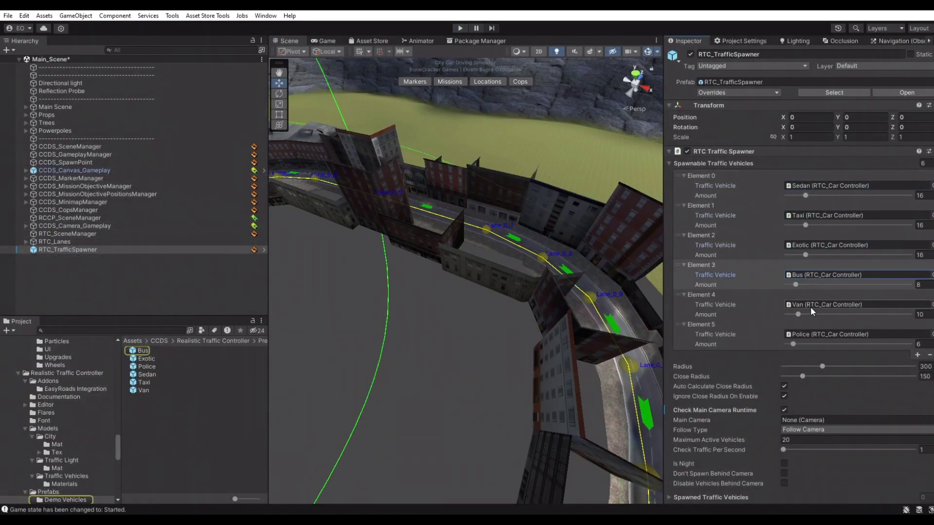
click(811, 305)
click(810, 334)
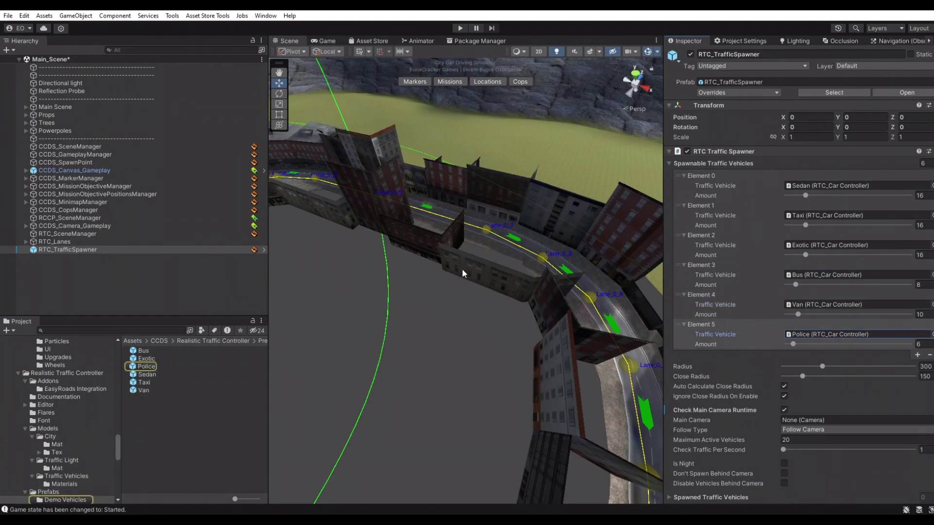
- Add the car_02 prefab from the Car_Collection Prefabs folder to the scene hierarchy
key(a)
right_drag(445, 253, 422, 250)
key(a)
drag(117, 446, 118, 351)
click(25, 411)
double_click(169, 374)
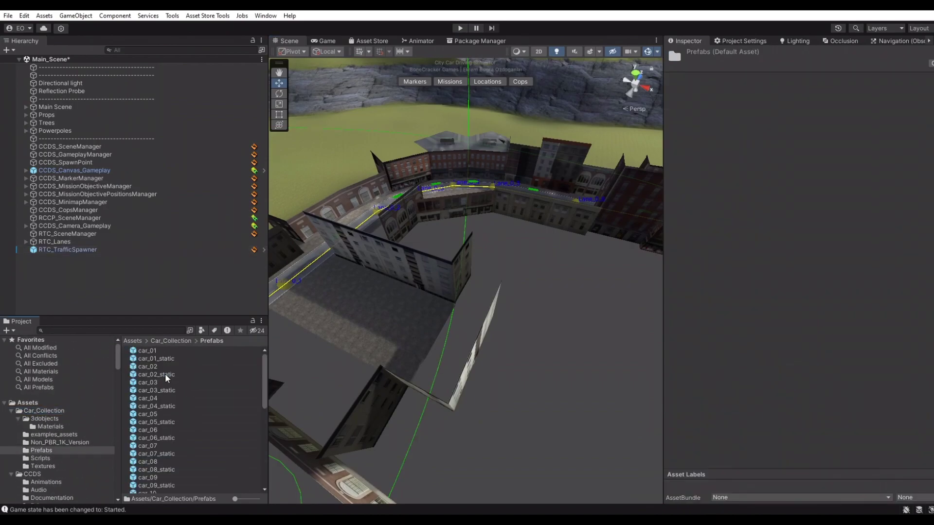
click(154, 368)
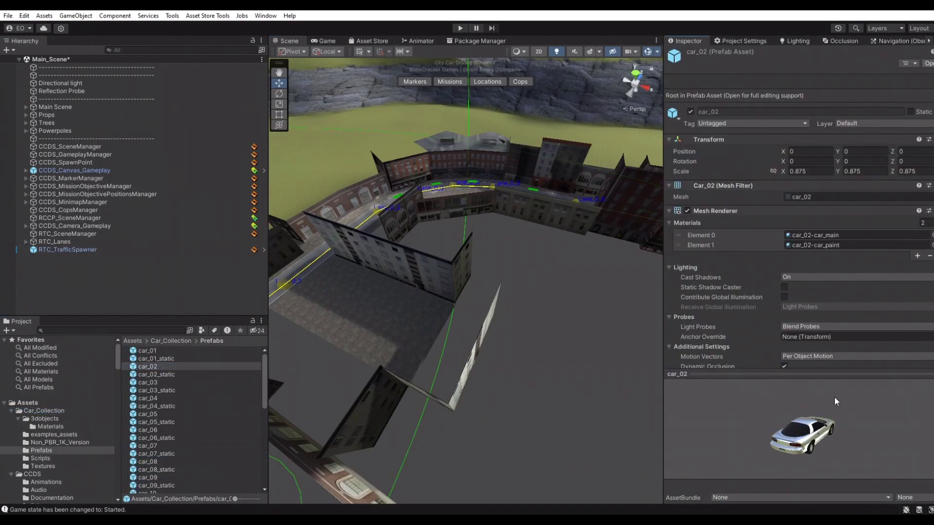
drag(125, 315, 113, 297)
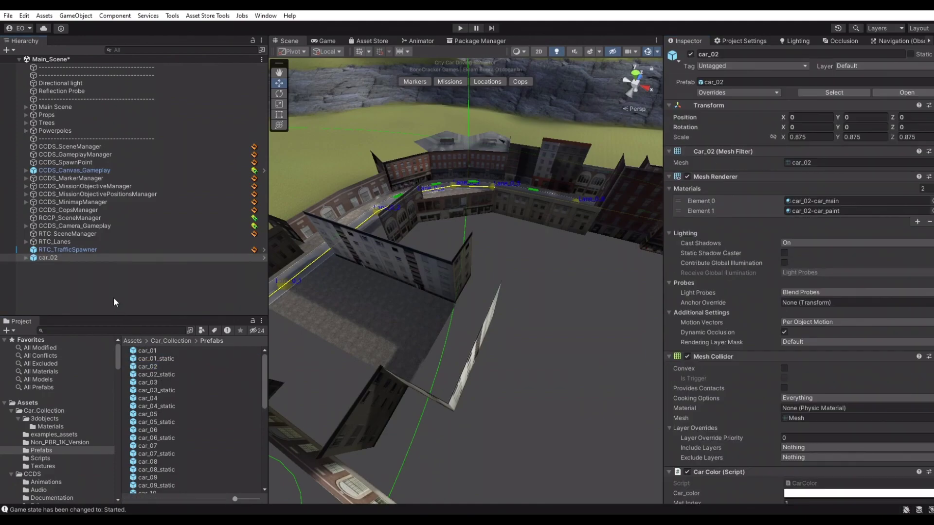
- Move car_02 to about X -43.3, Y 47.2, Z -105.1, above the open grass area
key(f)
right_drag(527, 258, 465, 360)
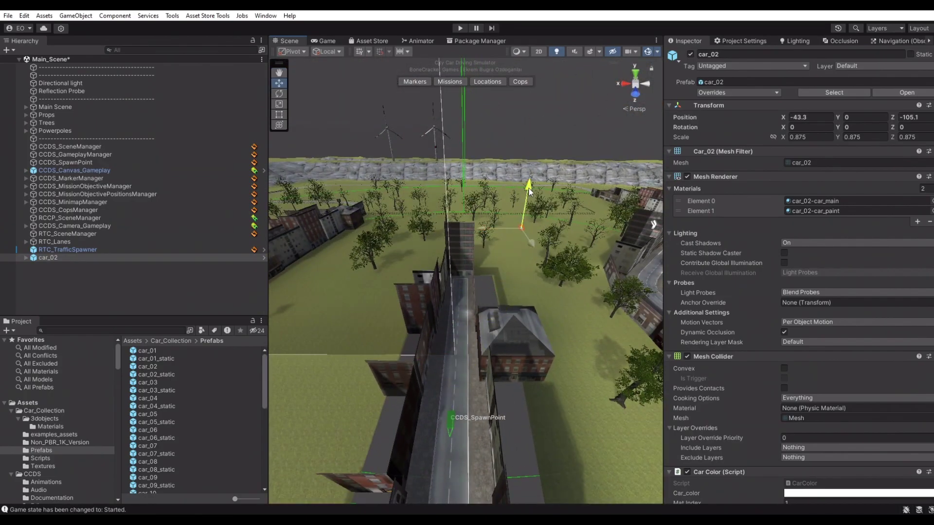
drag(533, 115, 534, 106)
key(f)
right_drag(558, 184, 468, 216)
- Remove the Car Color script from car_02 and make its Mesh Collider convex
scroll(797, 273, down, 4)
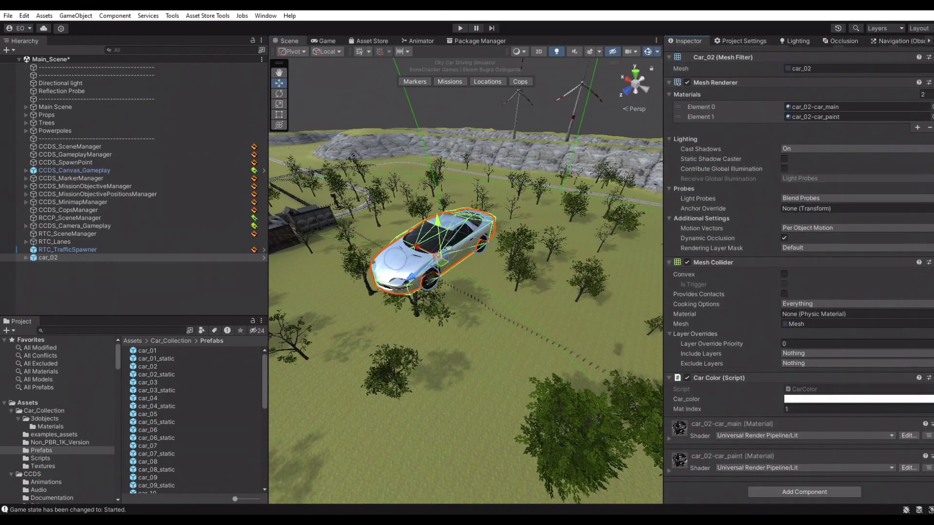
right_click(715, 381)
click(743, 400)
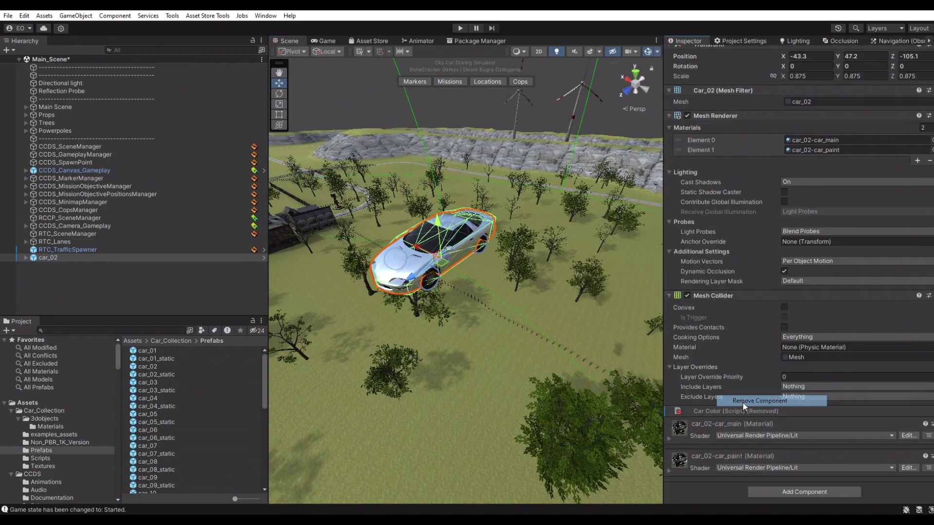
click(784, 307)
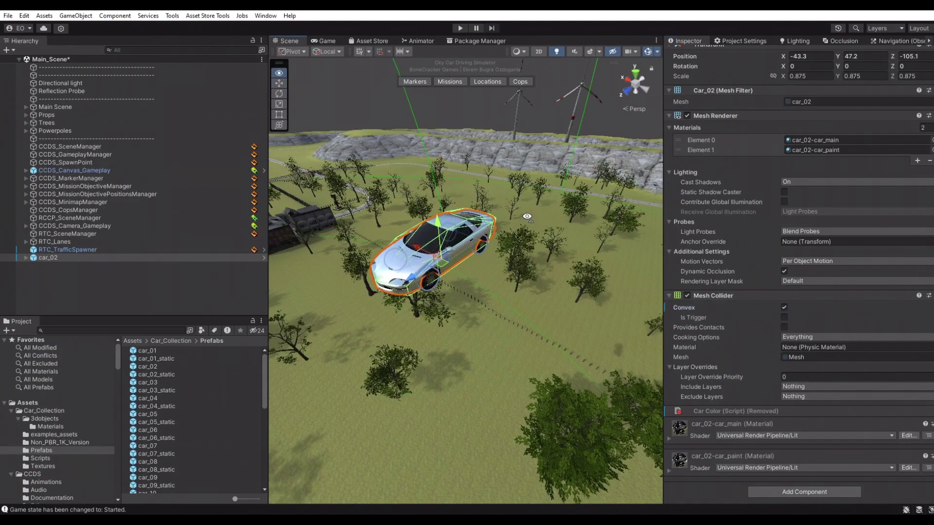
- Add the Realistic Traffic Controller to car_02, unpacking the prefab and fixing the vehicle's pivot position
key(w)
right_drag(527, 216, 501, 201)
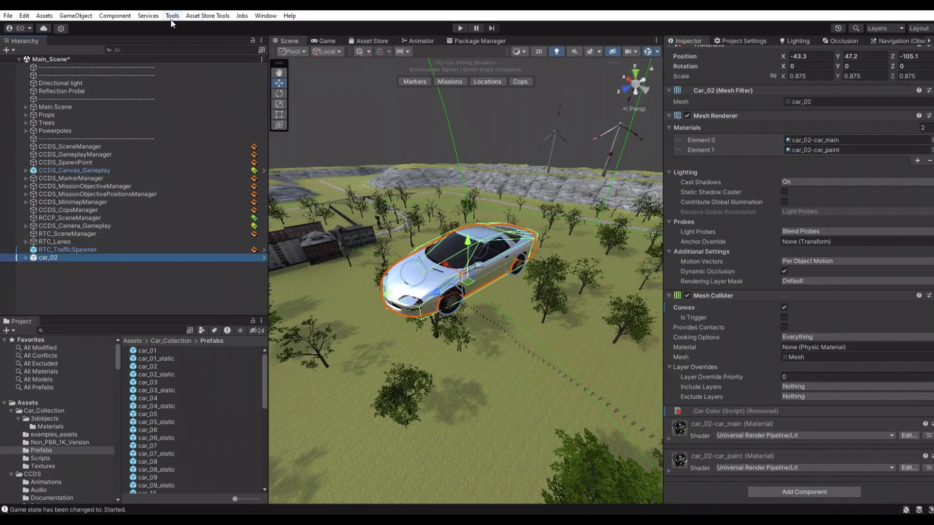
click(170, 18)
mouse_move(214, 27)
mouse_move(308, 28)
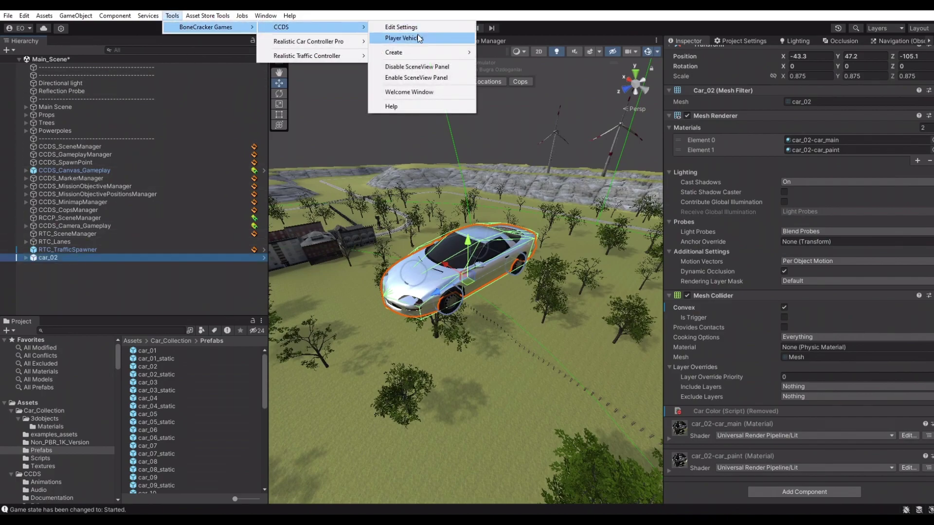
mouse_move(444, 52)
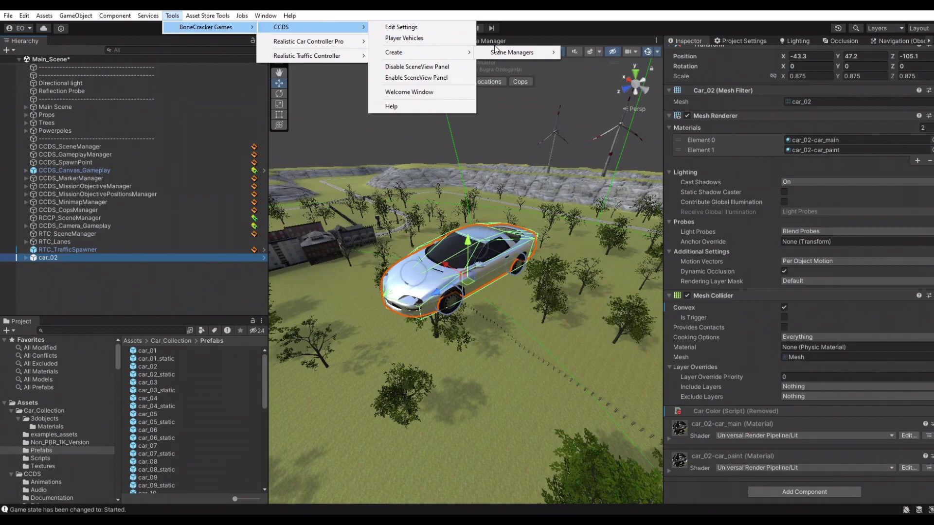
mouse_move(311, 56)
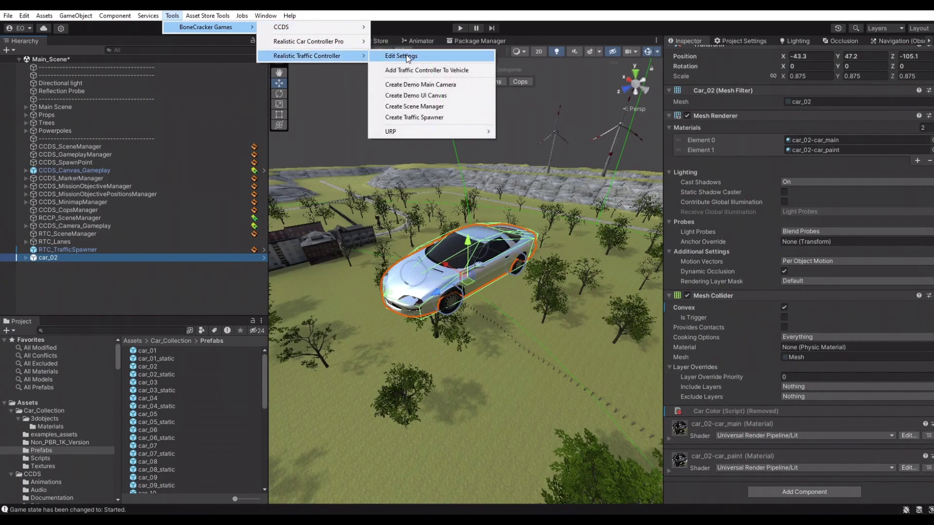
click(434, 74)
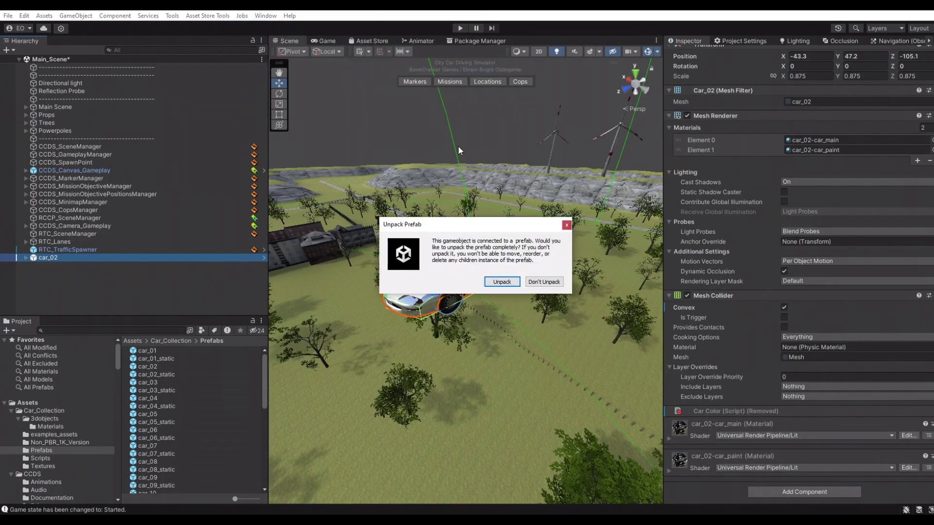
click(500, 284)
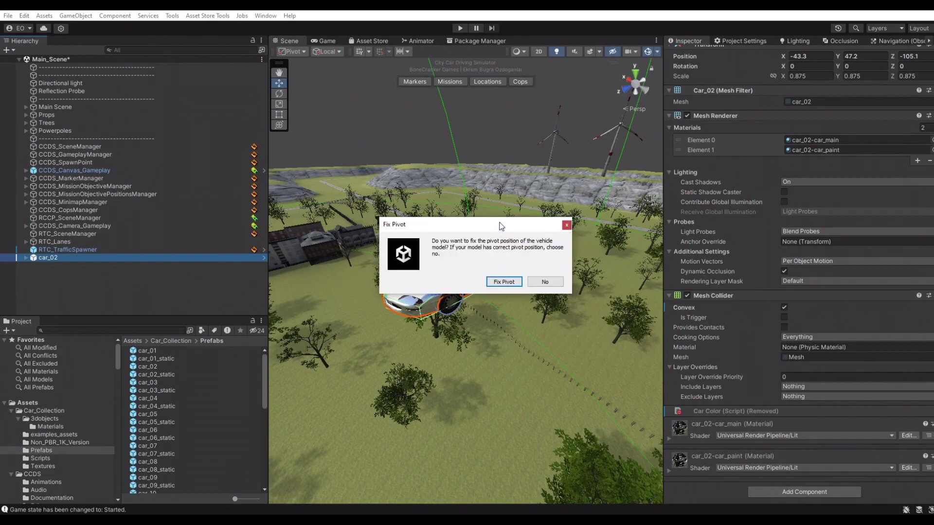
drag(499, 225, 489, 120)
click(497, 176)
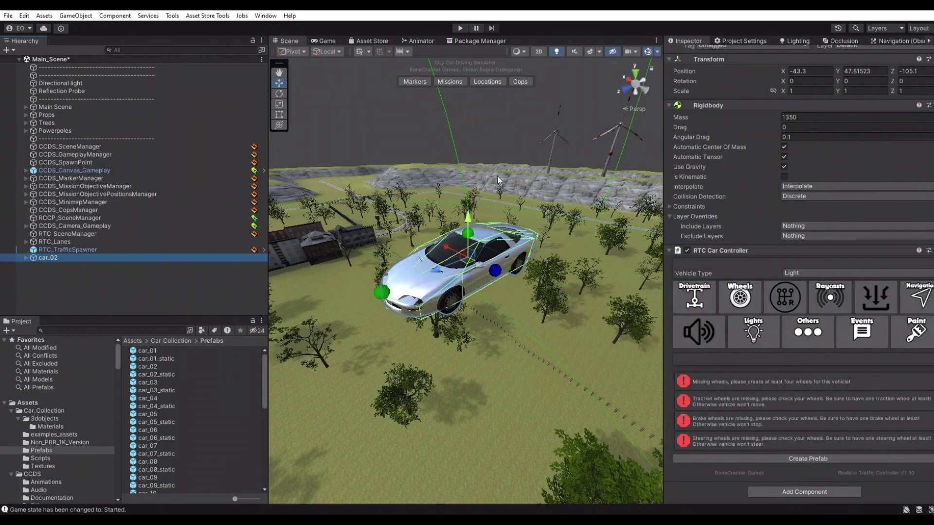
alt+drag(581, 226, 346, 249)
key(r)
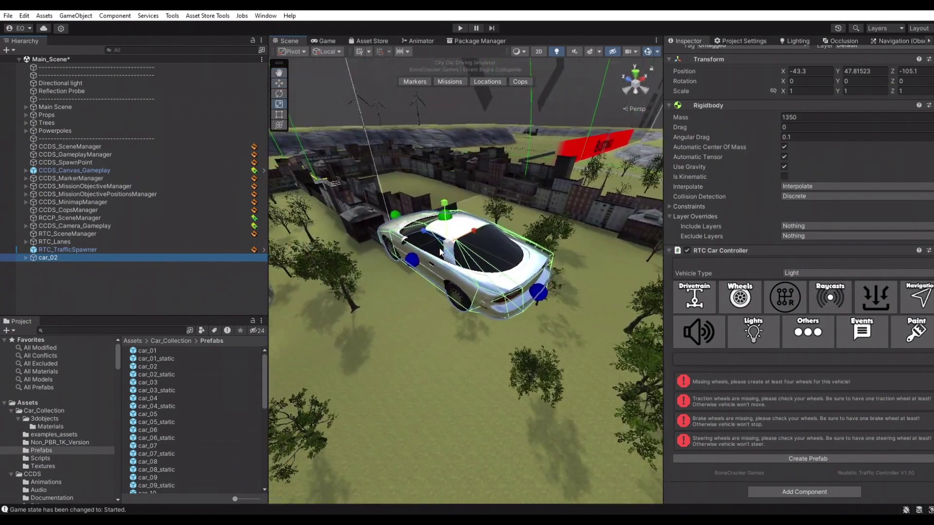
mouse_move(445, 246)
mouse_down()
mouse_move(451, 205)
mouse_move(453, 234)
mouse_move(440, 241)
mouse_up()
key(ctrl+z)
alt+drag(530, 253, 604, 309)
- Set the number of wheels in car_02's RTC Car Controller to 4
click(750, 301)
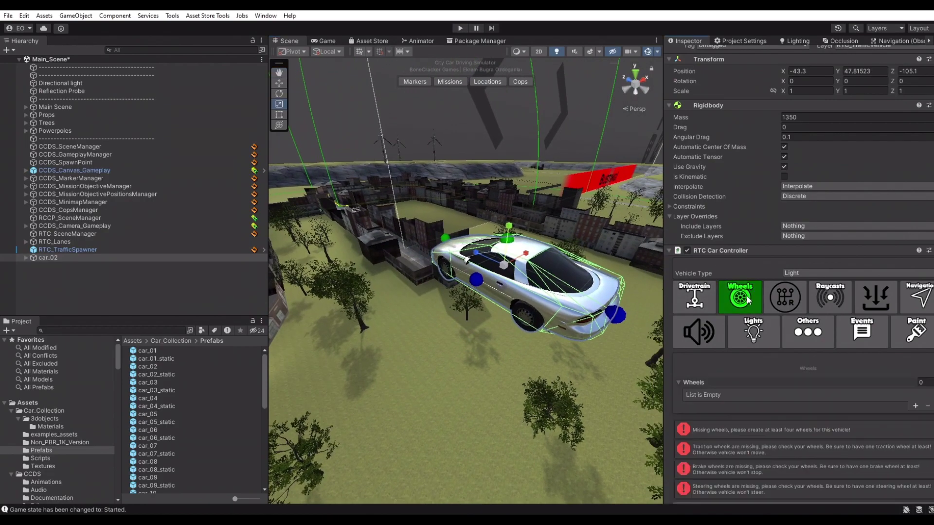
alt+drag(527, 289, 573, 288)
click(921, 382)
text(4)
key(Return)
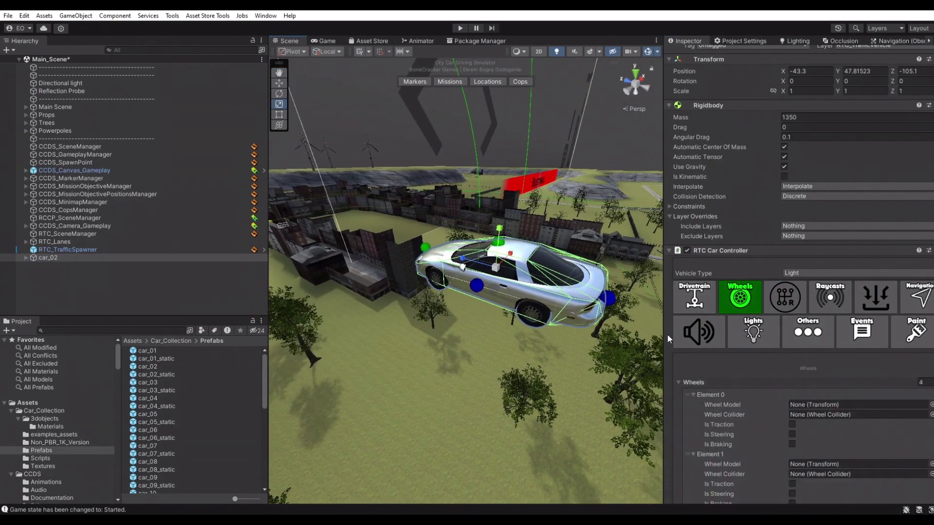
scroll(784, 352, down, 5)
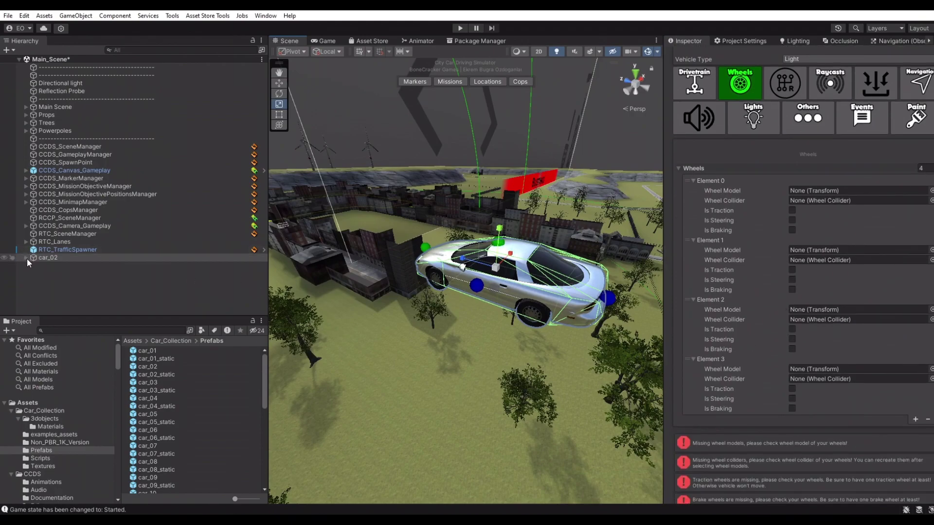
- Assign wheel_front_left, wheel_front_right, wheel_back_left and wheel_back_right as the wheel models of Elements 0 to 3 and create their wheel colliders
click(27, 258)
click(33, 273)
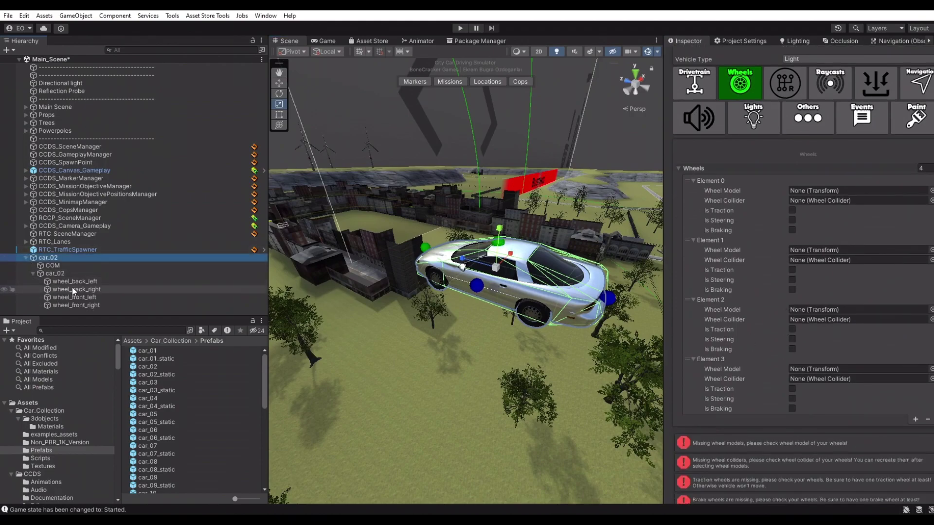
drag(78, 296, 810, 197)
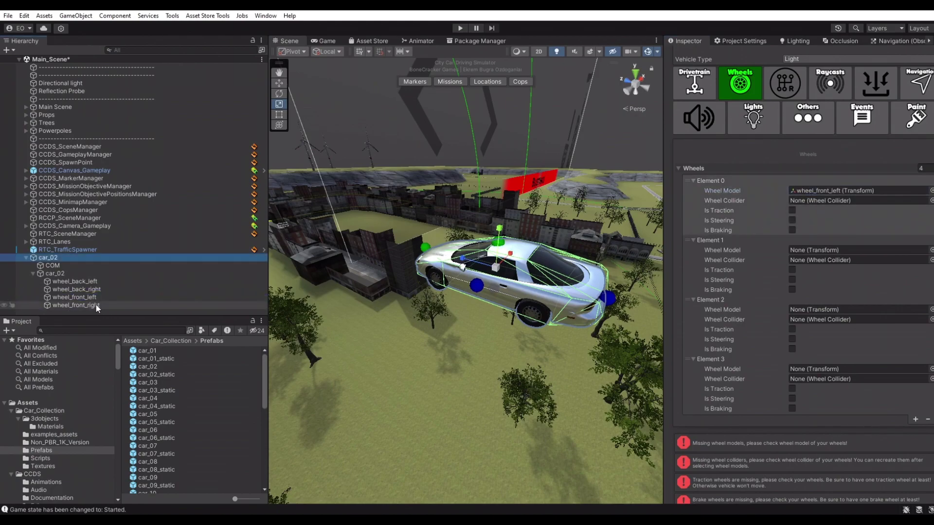
drag(92, 305, 809, 252)
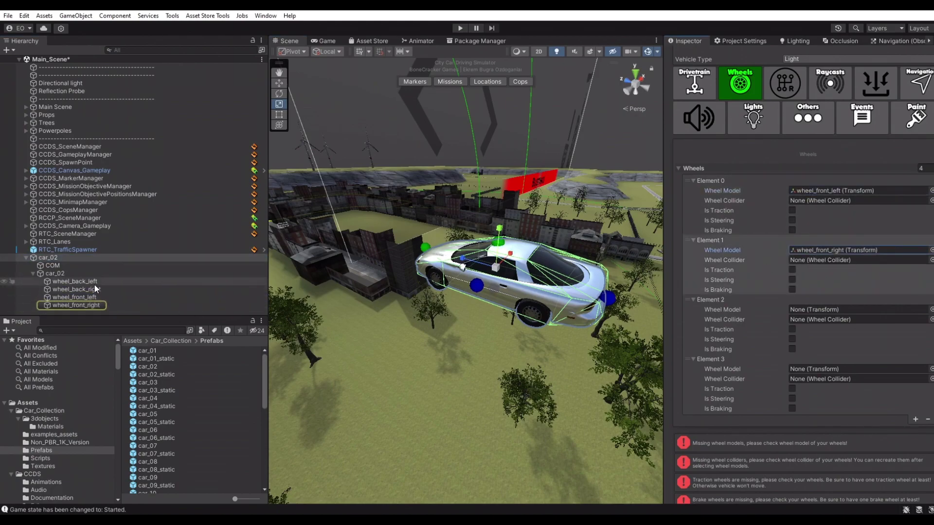
drag(823, 309, 824, 308)
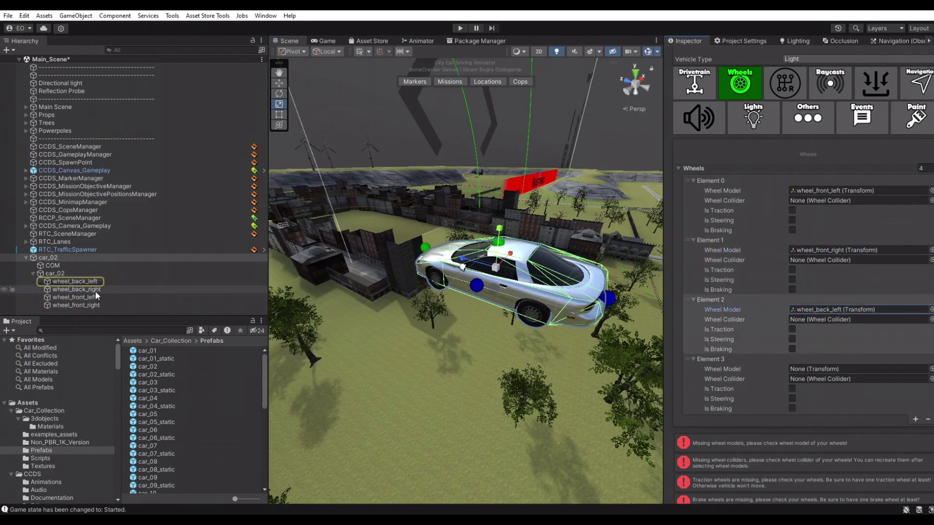
drag(94, 291, 781, 335)
drag(829, 369, 829, 370)
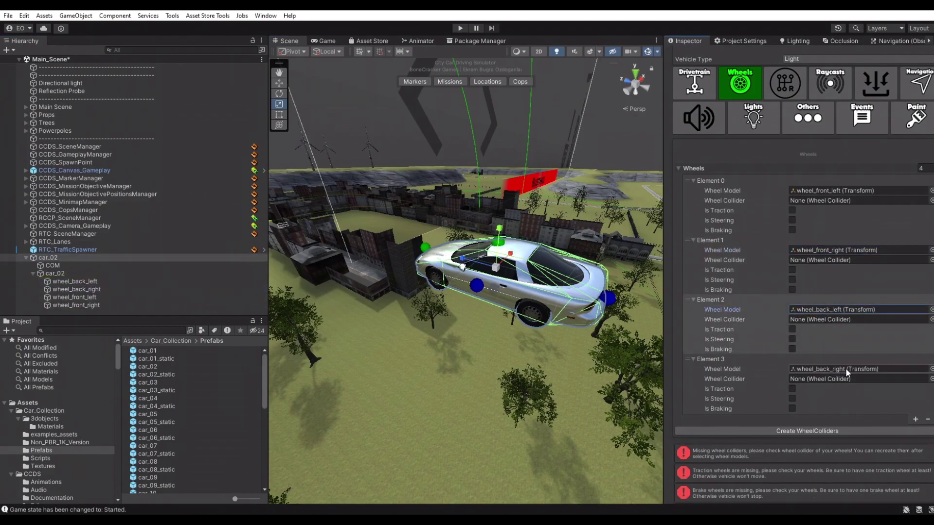
click(830, 429)
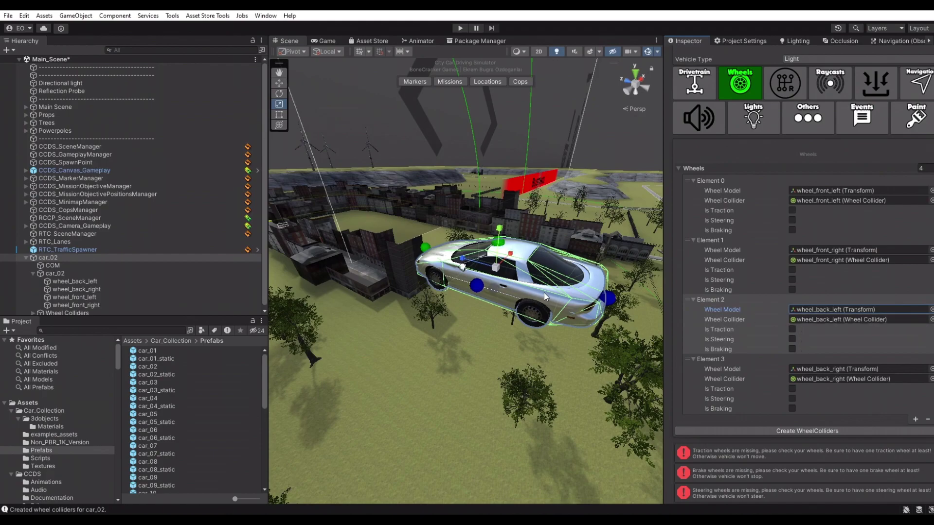
- Enable steering and braking on both front wheels, and traction and braking on both back wheels
click(791, 221)
click(791, 230)
click(792, 280)
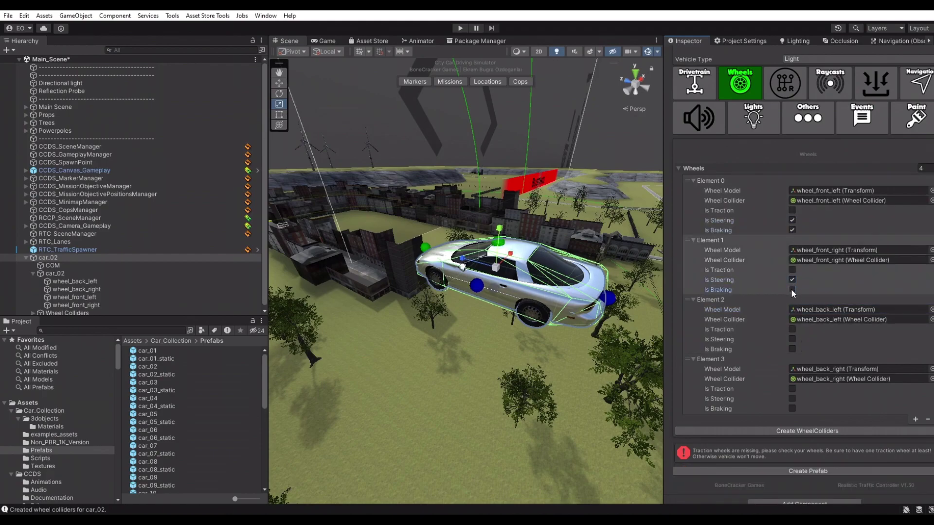
click(791, 329)
click(792, 354)
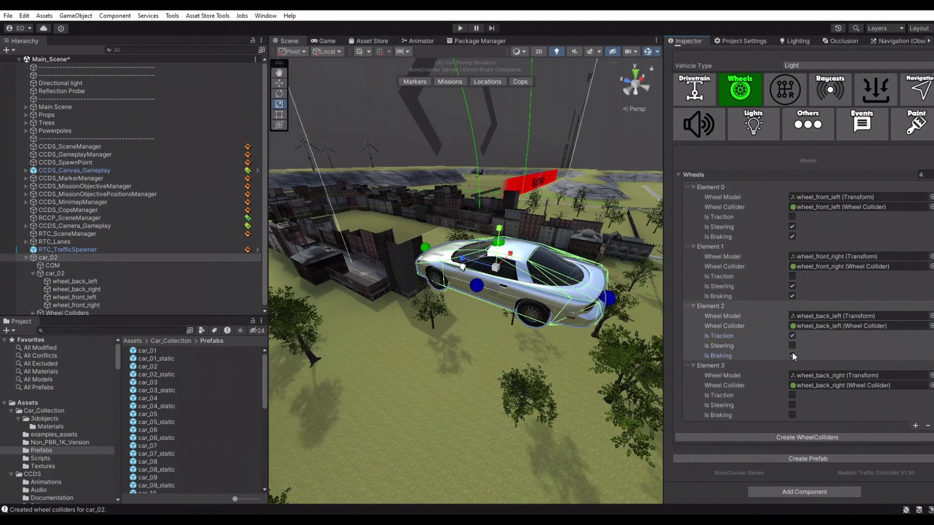
click(793, 395)
click(791, 415)
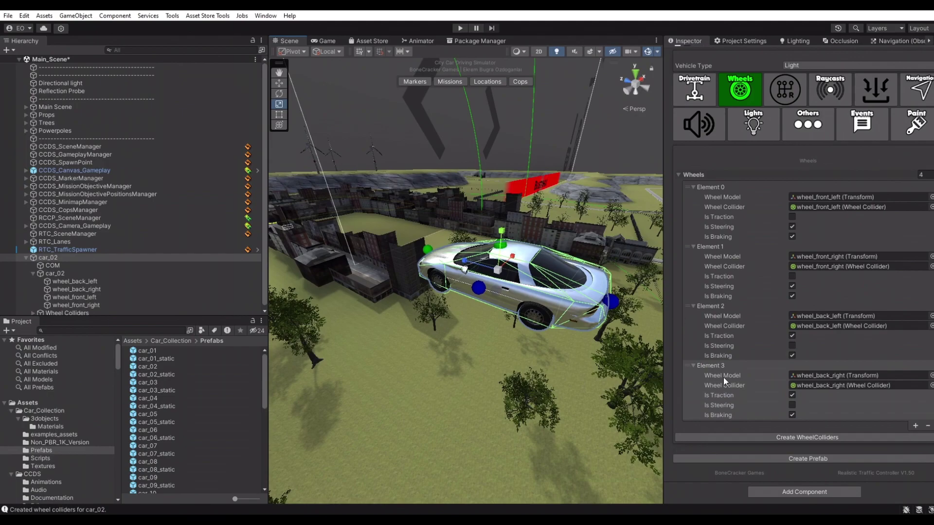
- Create a prefab from the finished car_02 vehicle and inspect the new asset in the Assets folder
click(705, 92)
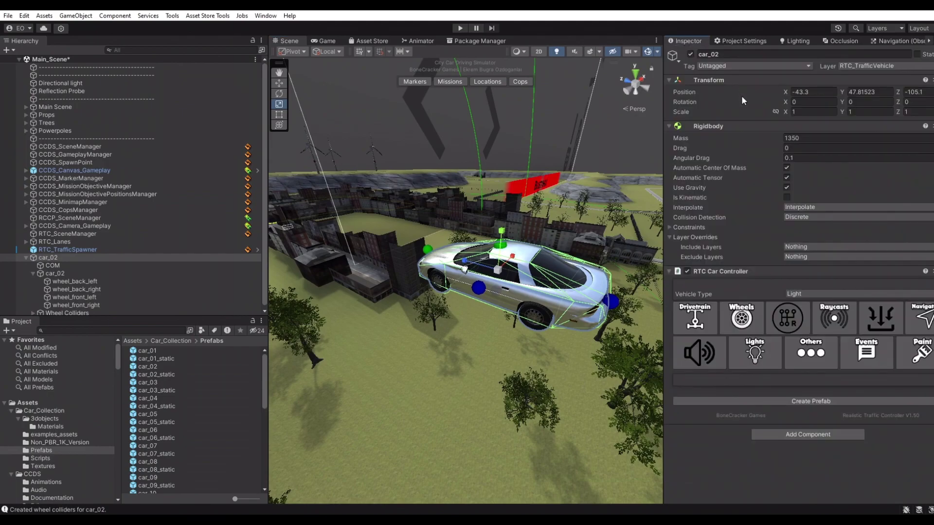
click(791, 398)
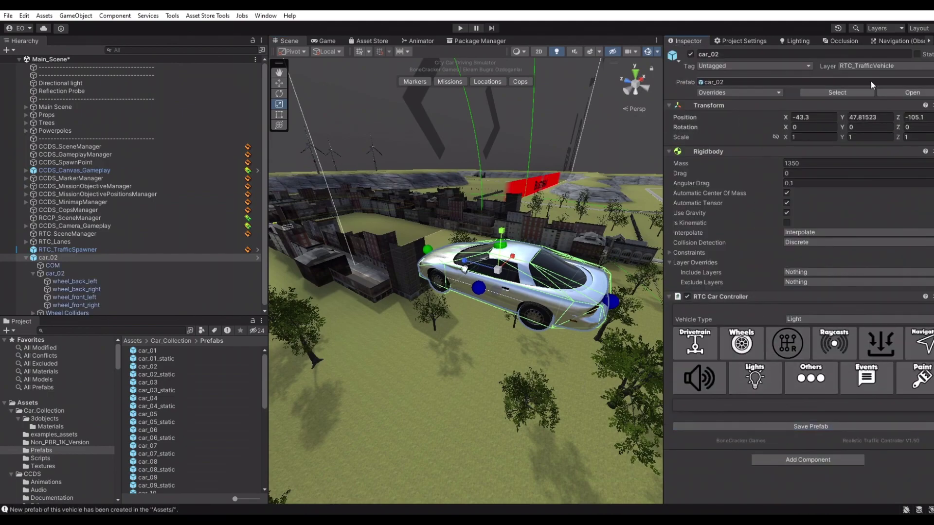
click(814, 92)
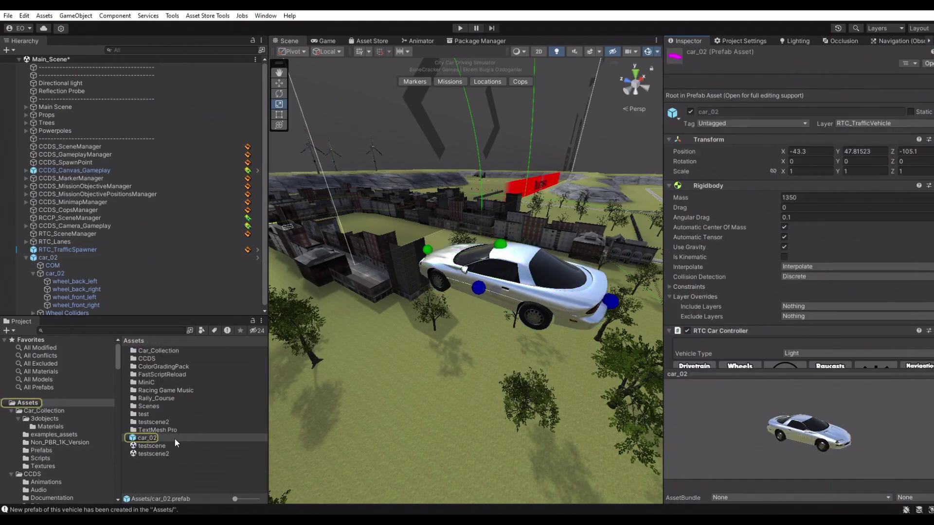
click(259, 440)
drag(863, 431, 730, 428)
scroll(814, 340, down, 5)
drag(827, 409, 819, 427)
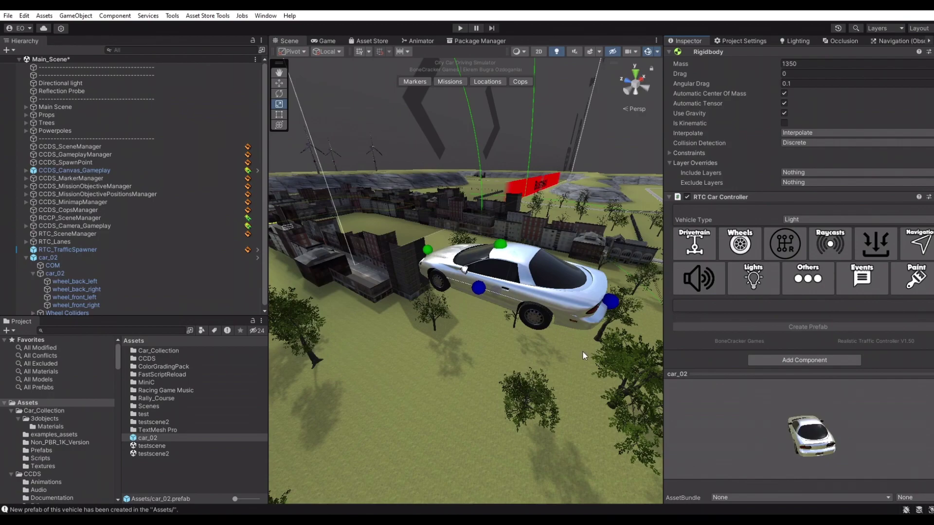
- Deactivate the car_02 object in the scene
right_drag(440, 323, 416, 322)
click(124, 256)
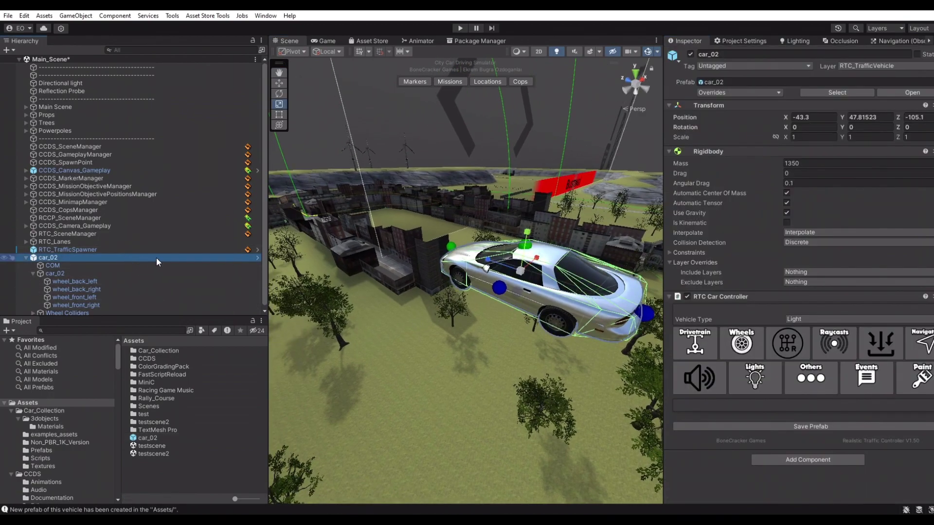
click(691, 54)
- Reduce RTC_TrafficSpawner's spawnable vehicles to 1 and assign the new car_02 prefab as the traffic vehicle of Element 0
click(129, 249)
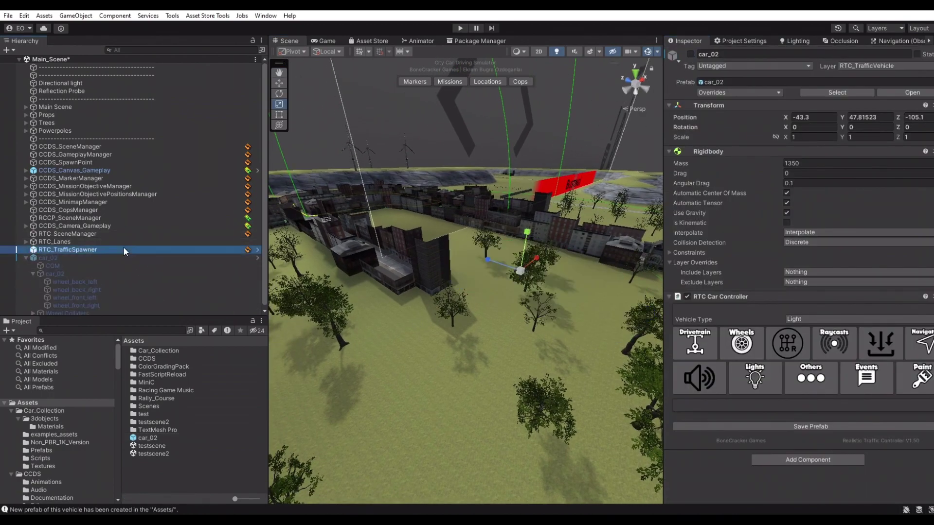
click(923, 164)
text(1)
right_click(568, 235)
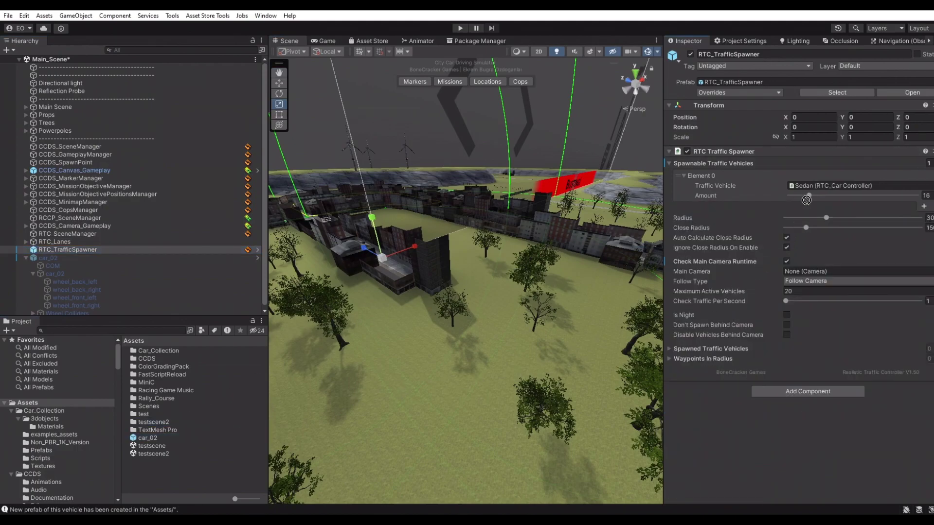
drag(806, 200, 811, 184)
click(810, 184)
right_drag(567, 275, 487, 267)
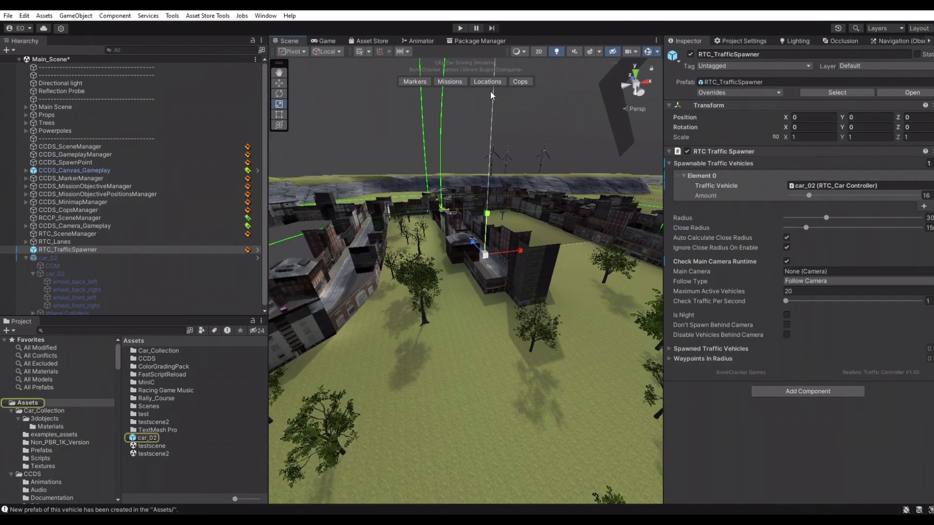
- Run the game and examine the spawned car_02 traffic on the streets in the Scene view
click(461, 28)
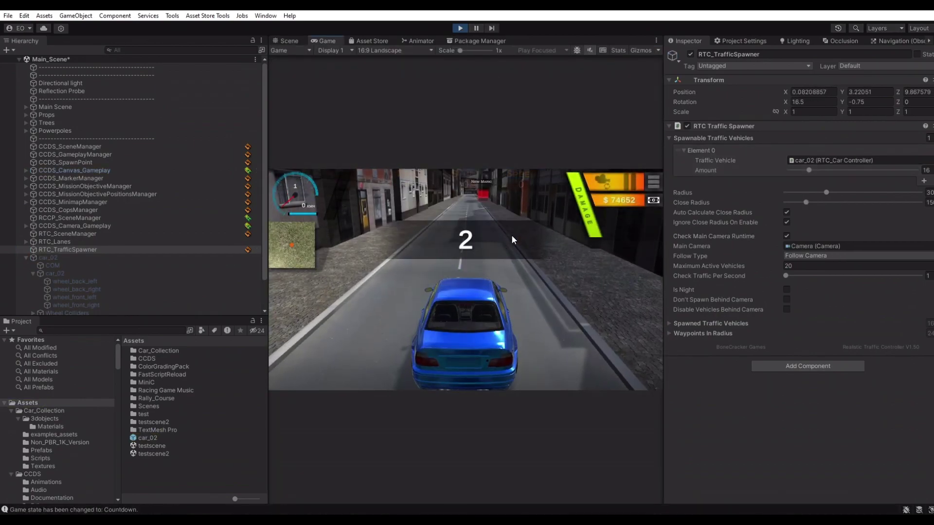
click(287, 41)
key(w)
right_drag(501, 251, 614, 187)
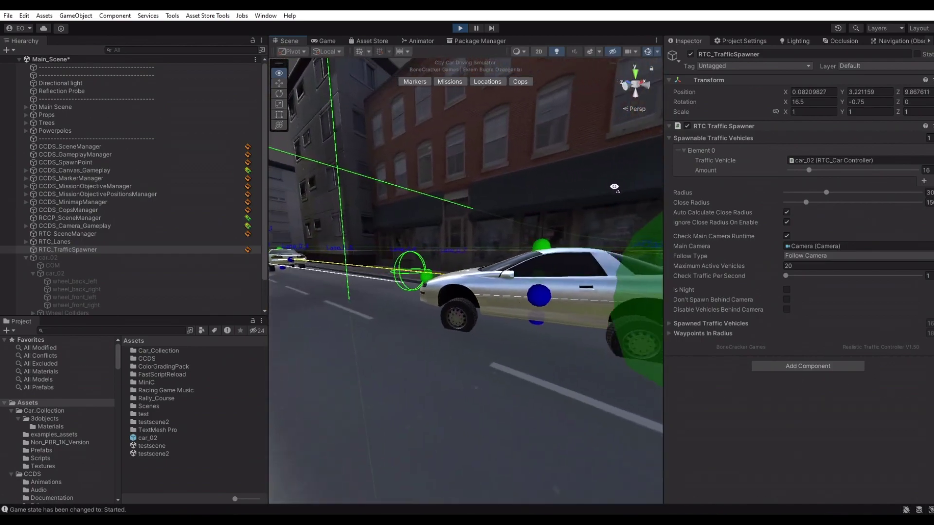
- Drive the player car through the city streets to check the car_02 traffic in the Game view, and stop the game
click(322, 42)
key(w)
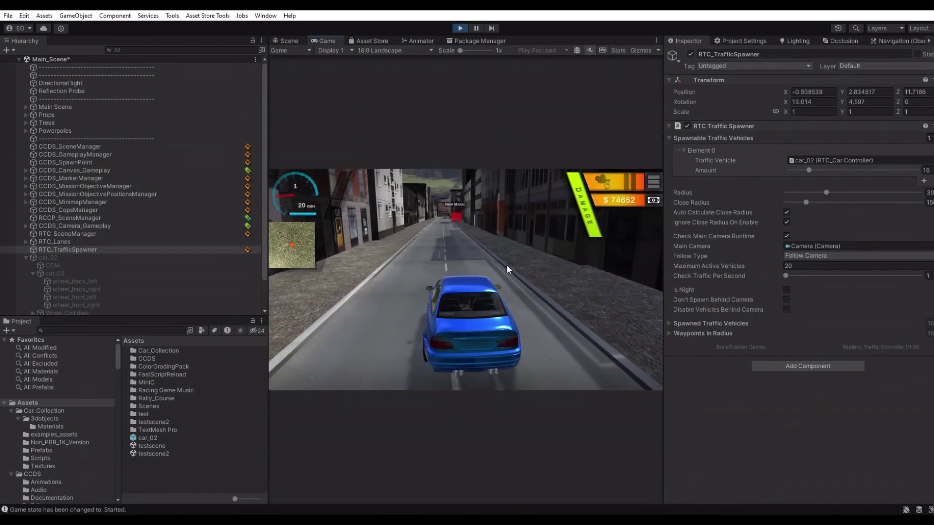
key(w)
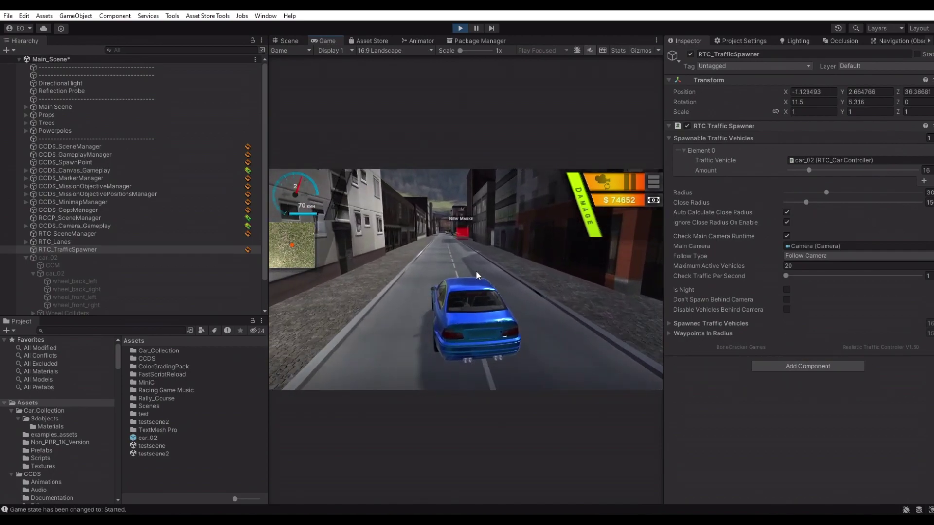
key(w)
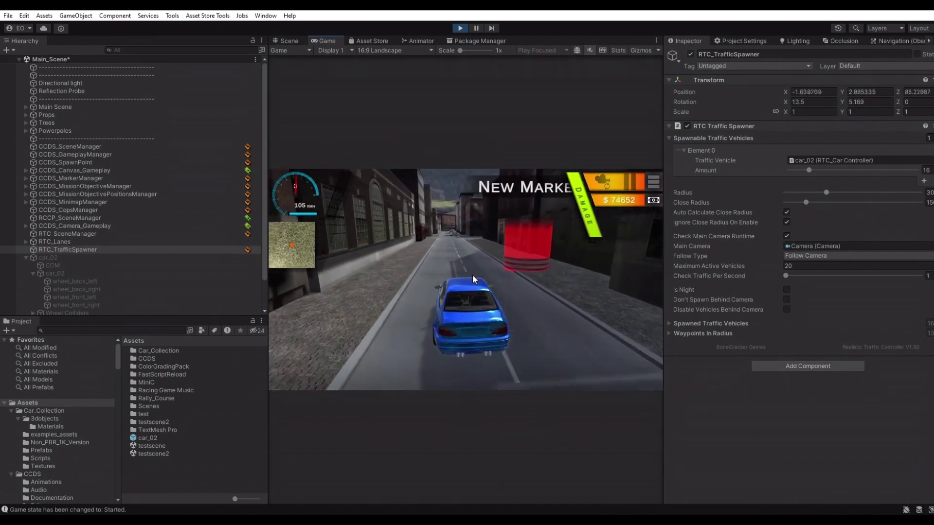
key(s)
key(d)
key(s)
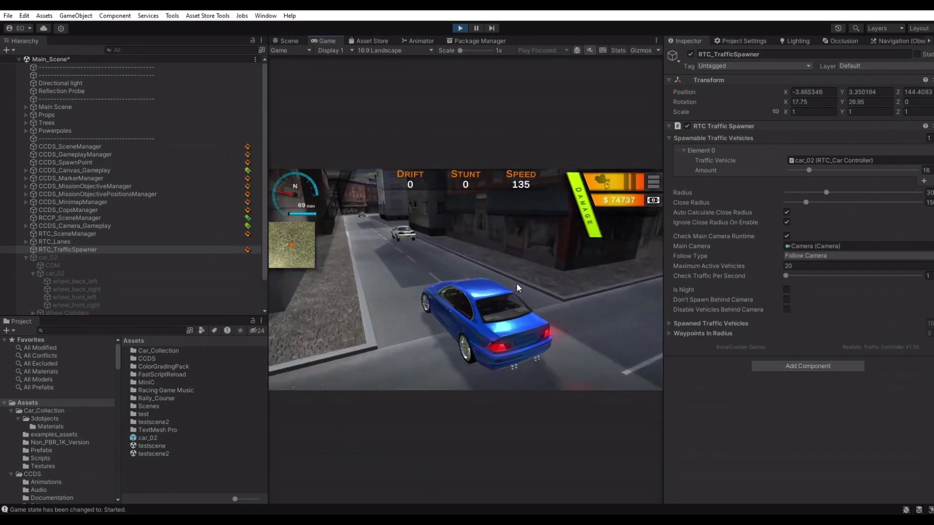
key(a)
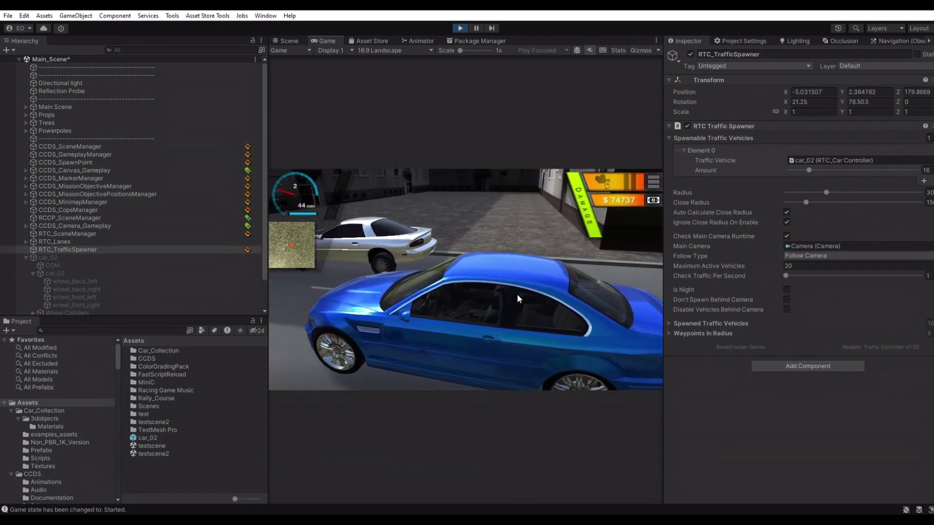
mouse_move(415, 285)
mouse_down()
mouse_move(410, 270)
mouse_move(650, 289)
mouse_move(415, 278)
mouse_up()
key(w)
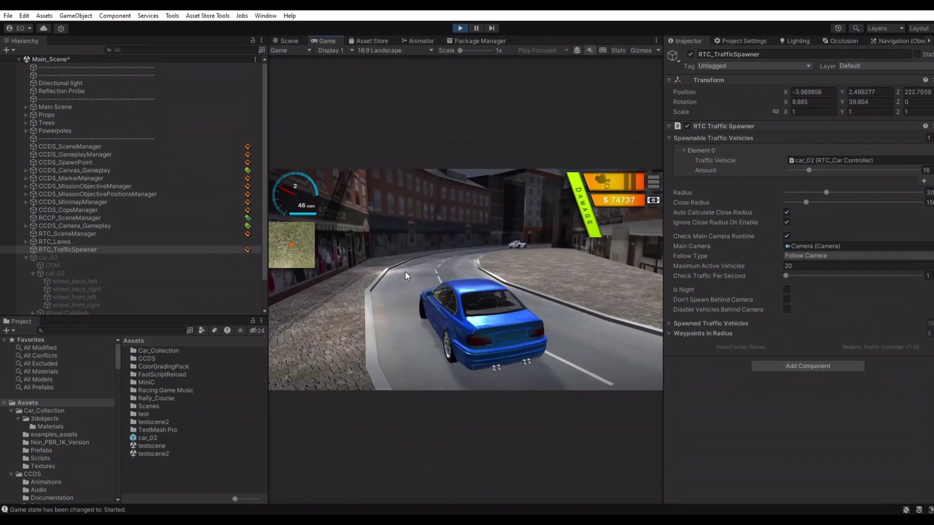
key(d)
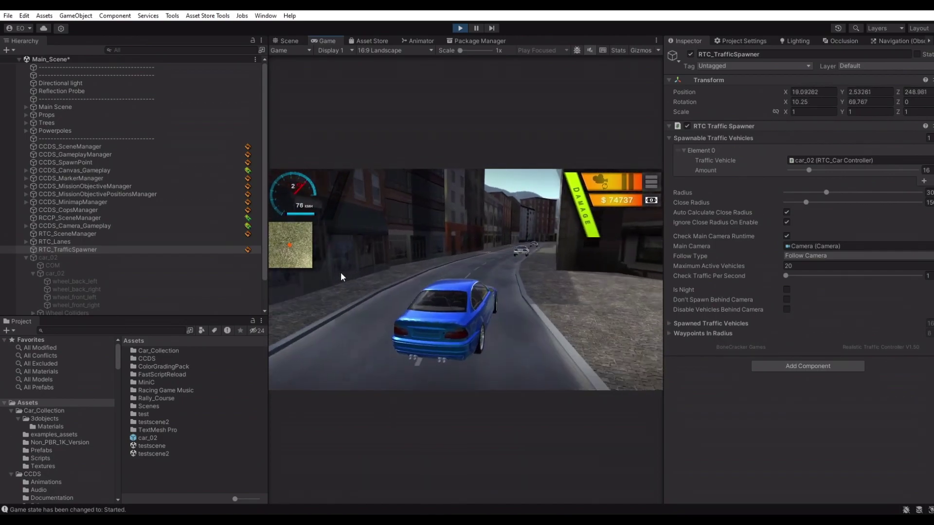
drag(439, 289, 387, 307)
key(d)
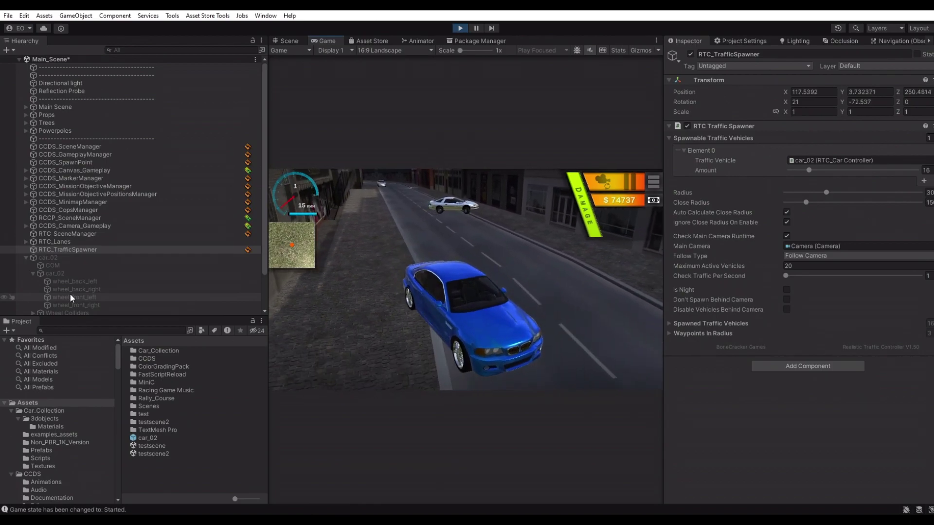
click(290, 40)
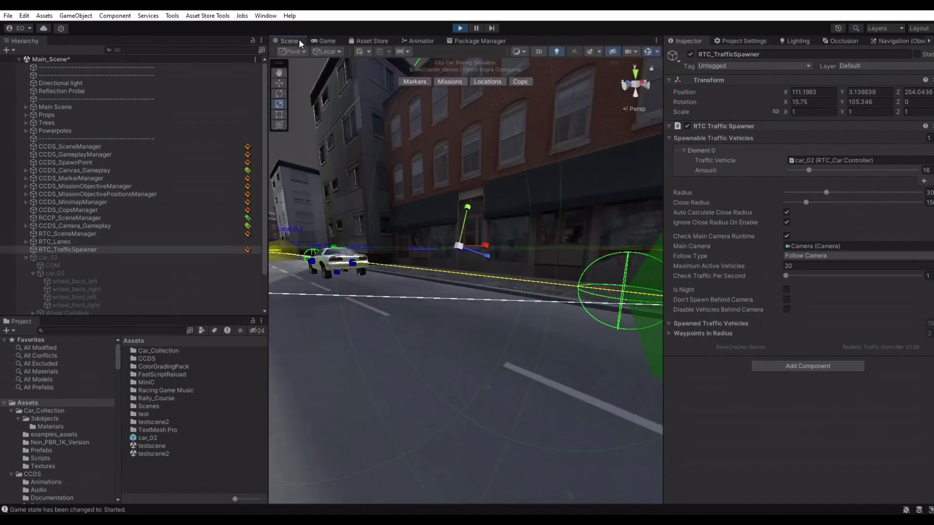
click(459, 28)
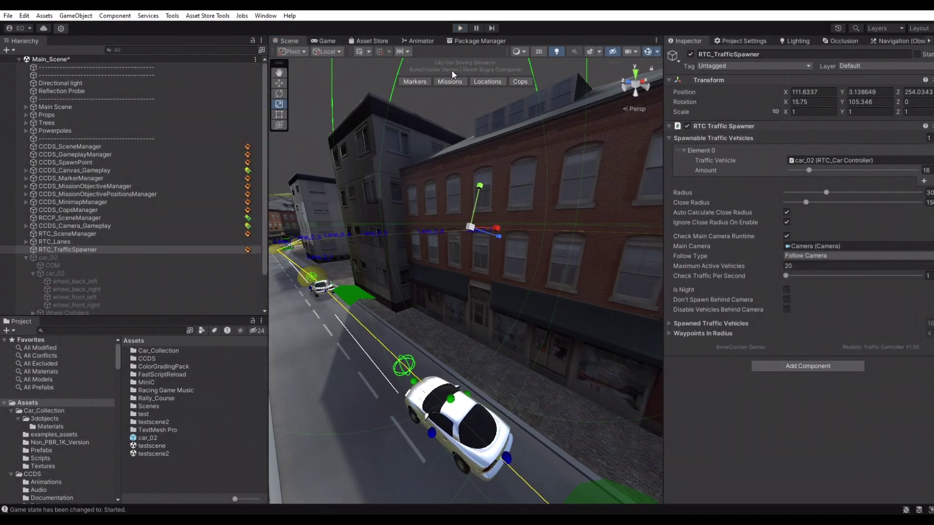
- Open the car_02 prefab for editing and inspect its drivetrain's COM reference, viewing the COM object from the side of the car
double_click(167, 436)
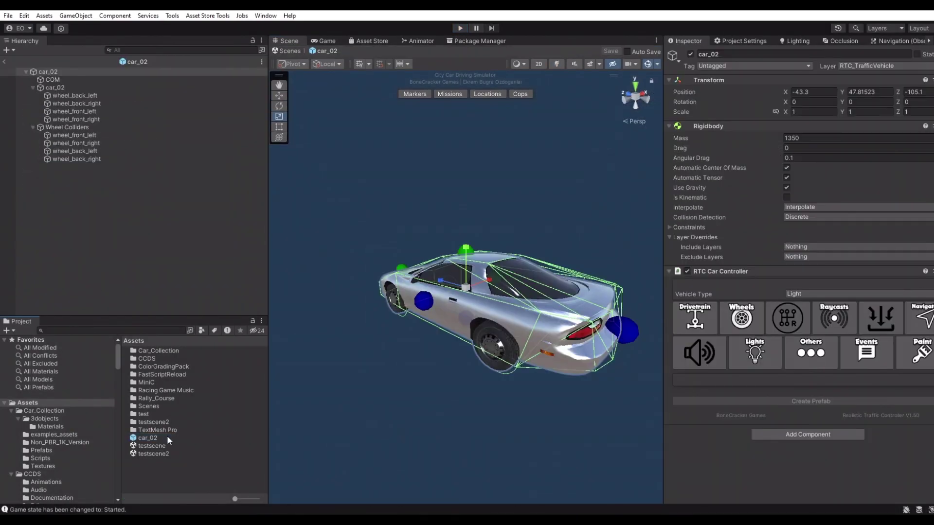
click(695, 318)
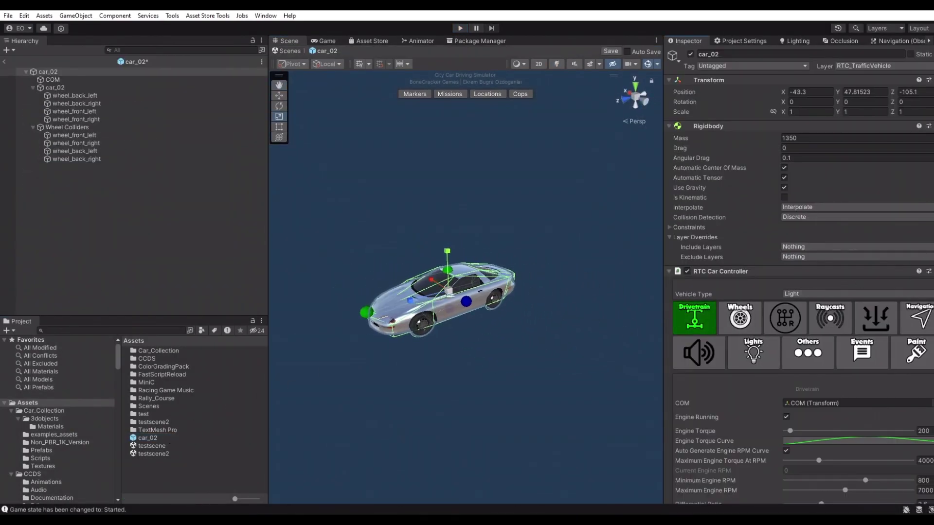
scroll(797, 274, down, 5)
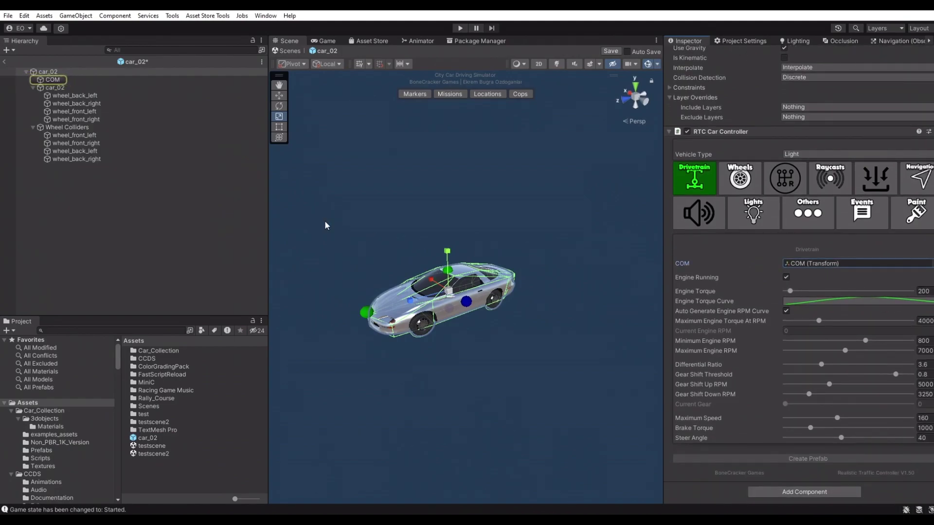
click(53, 80)
click(642, 102)
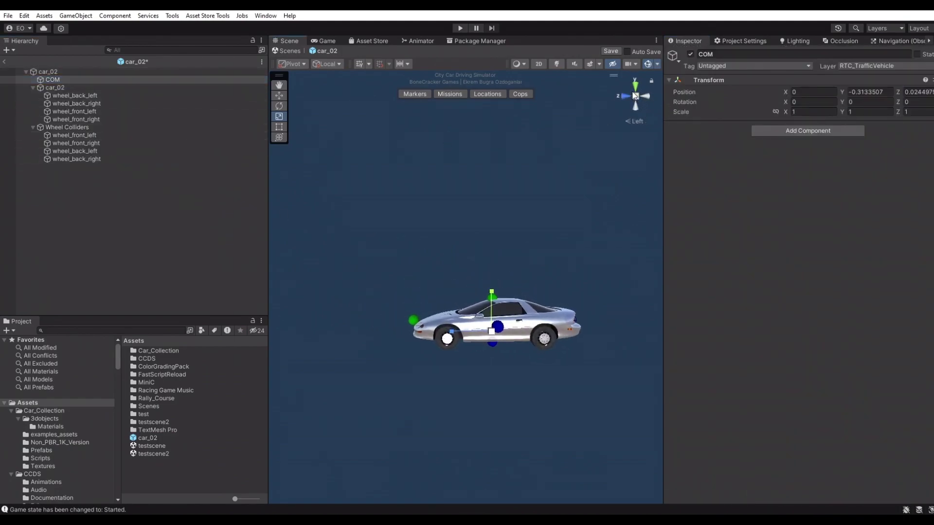
- Reselect the root car_02 object and examine its drivetrain settings for engine, gear shifting, speed, brake and steering
click(82, 73)
right_drag(382, 263, 503, 308)
middle_drag(445, 319, 542, 267)
scroll(783, 345, down, 5)
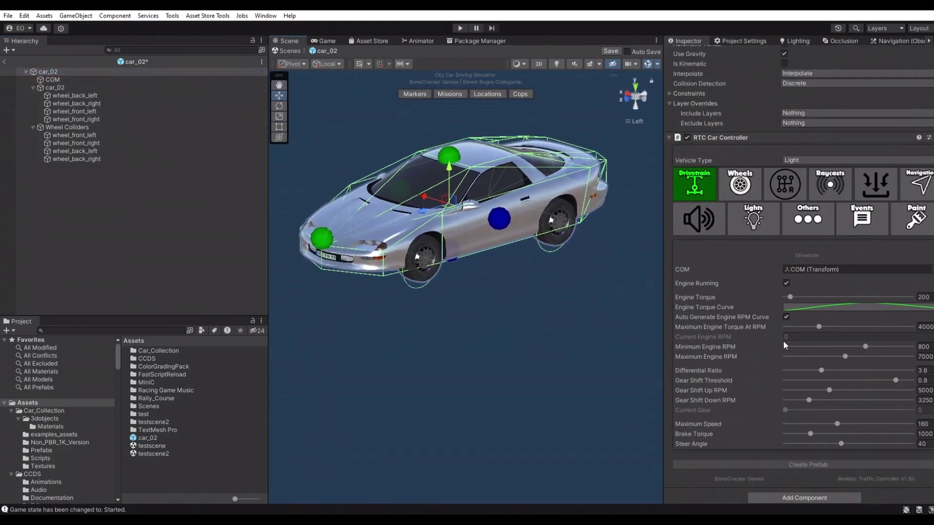
scroll(783, 340, down, 1)
- Review the Lights, Audio, Others and Events settings of car_02's RTC Car Controller
click(772, 213)
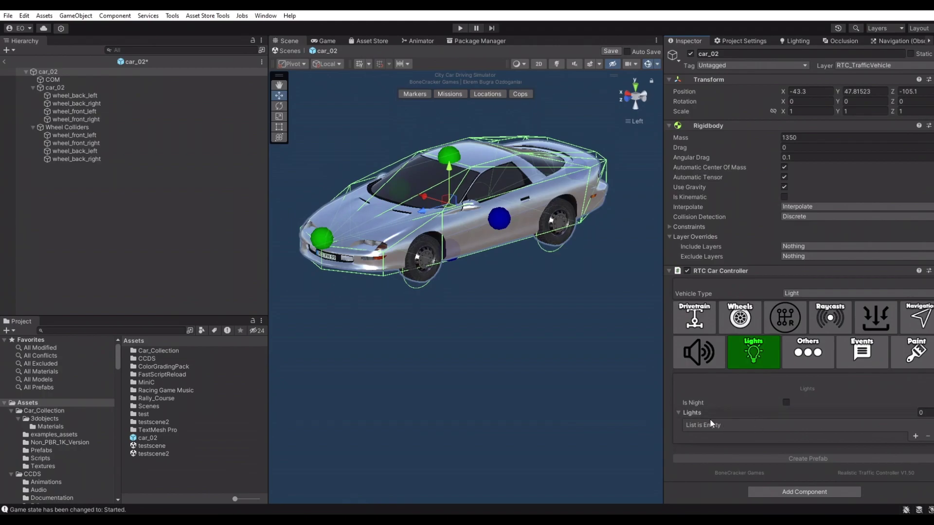
click(699, 354)
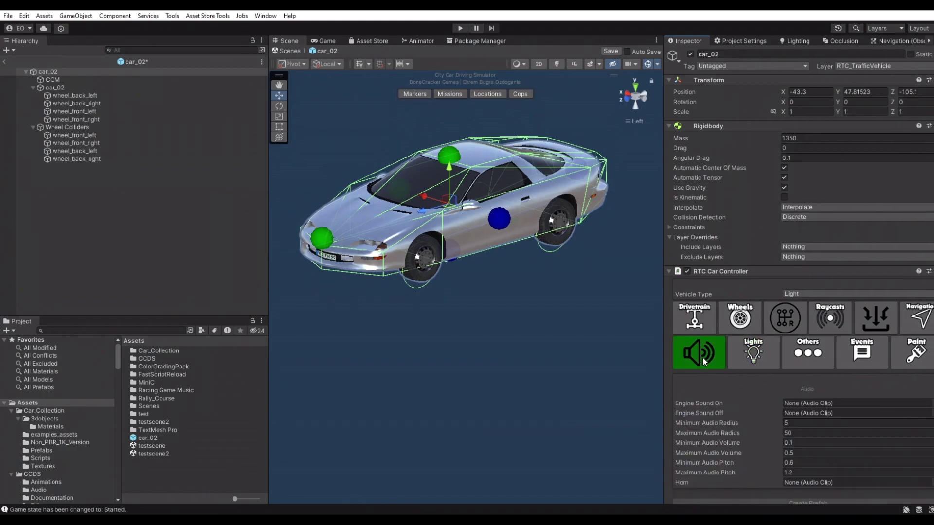
scroll(785, 360, down, 3)
click(802, 316)
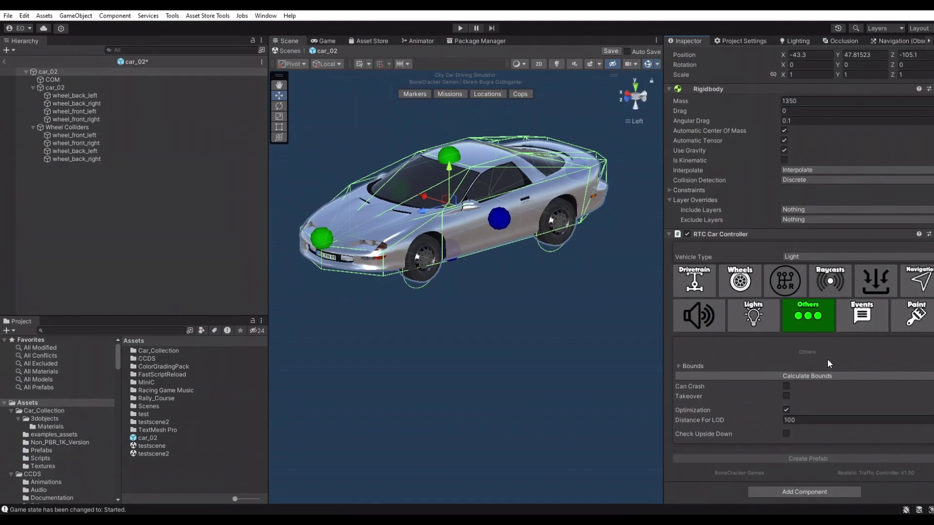
click(871, 314)
scroll(896, 325, down, 3)
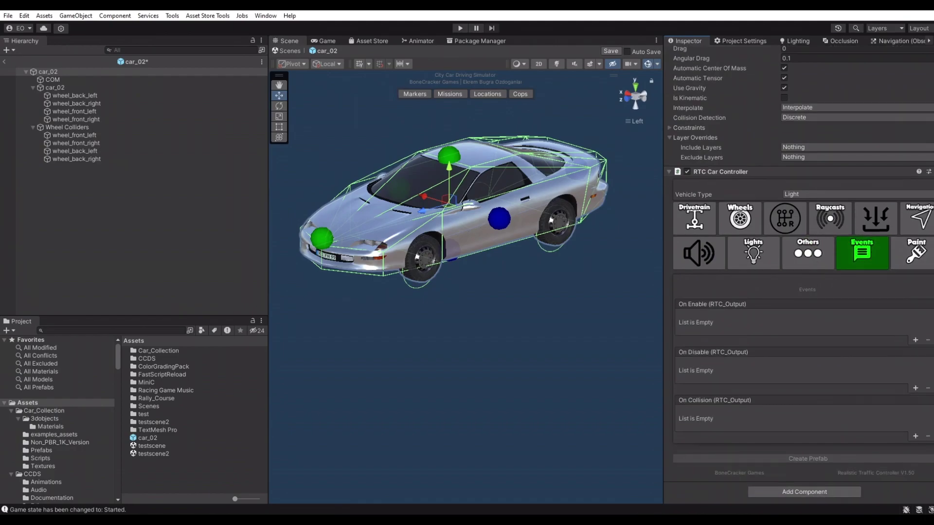